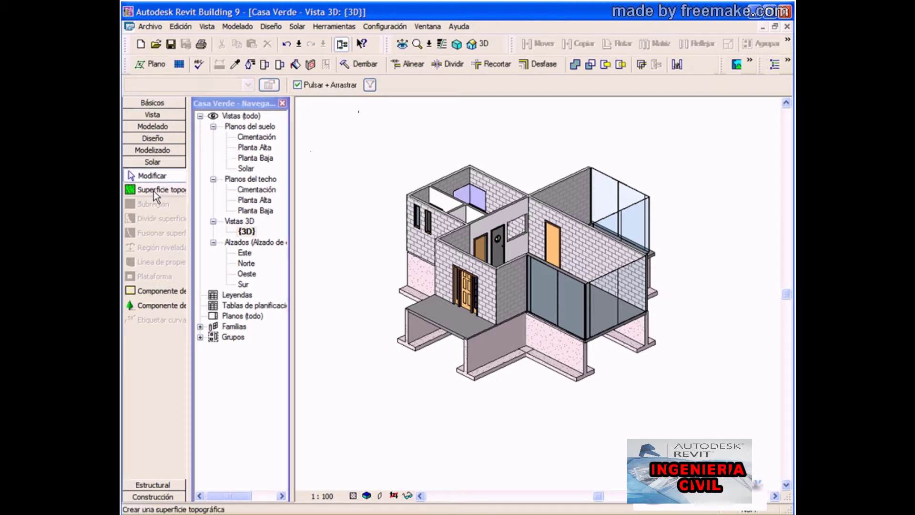
Step: Open the Solar site plan and begin a new topographic surface at elevation -2.0000
double_click(245, 168)
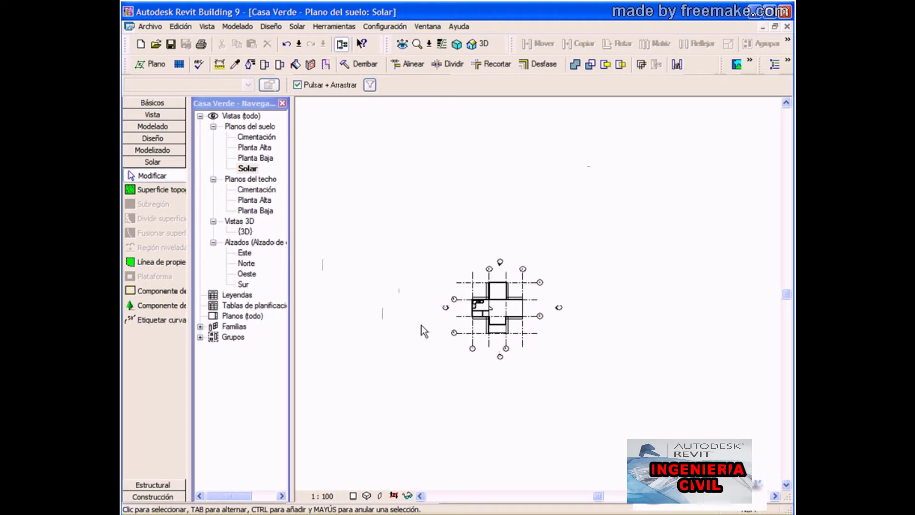
left_click(161, 190)
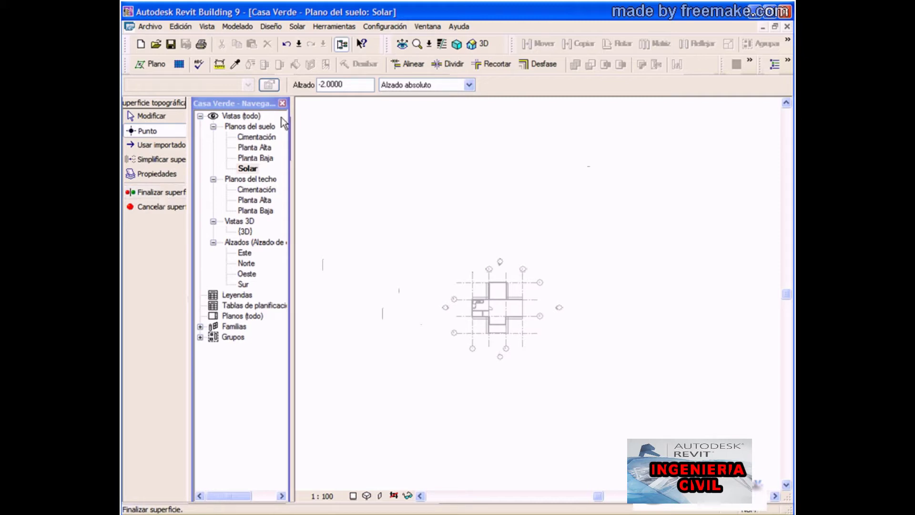
Step: Place a curved row of eight topography points at elevation 3.0000 north-west of the house
double_click(348, 84)
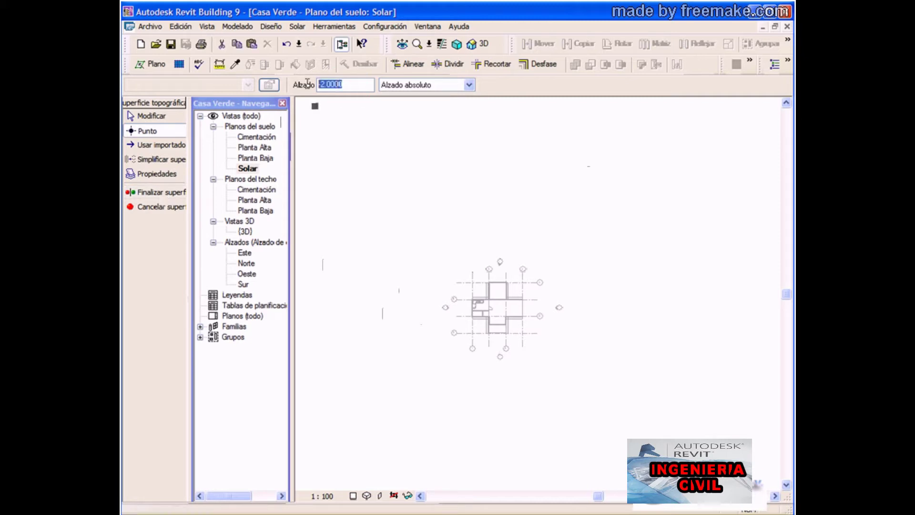
type("3")
type(".0000")
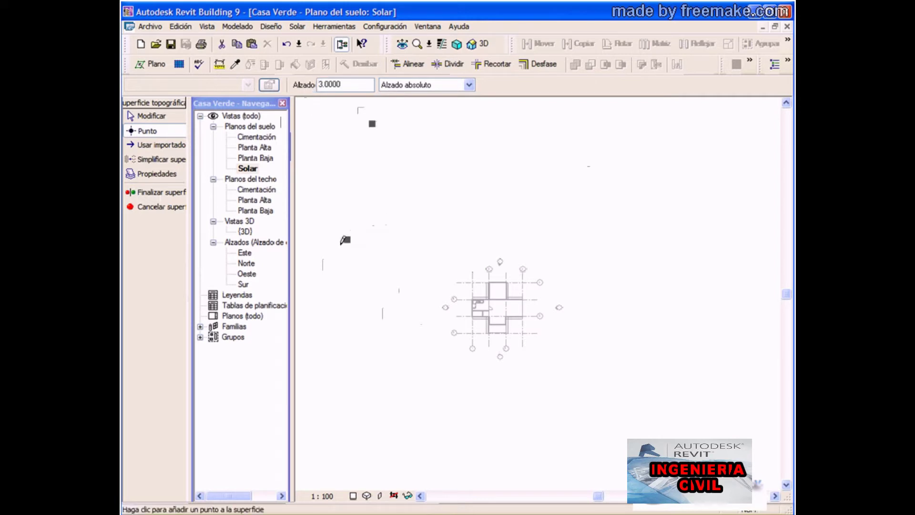
left_click(333, 245)
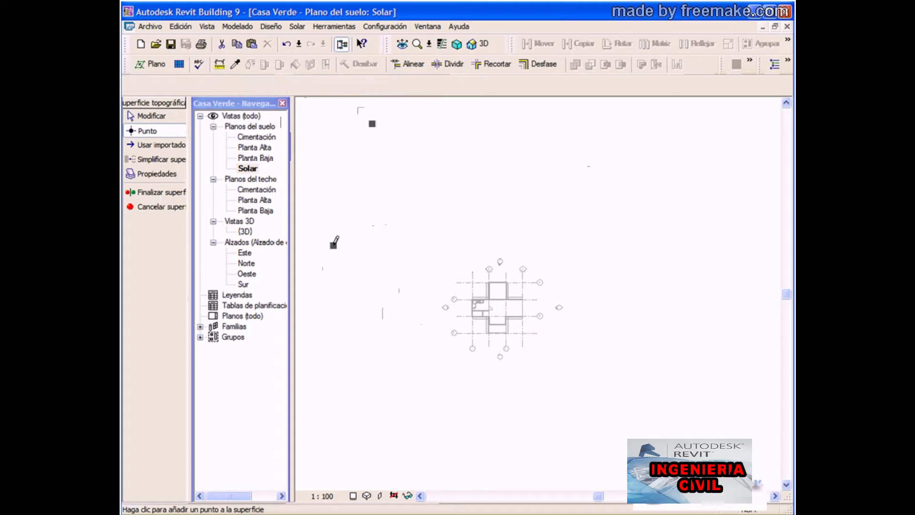
left_click(357, 242)
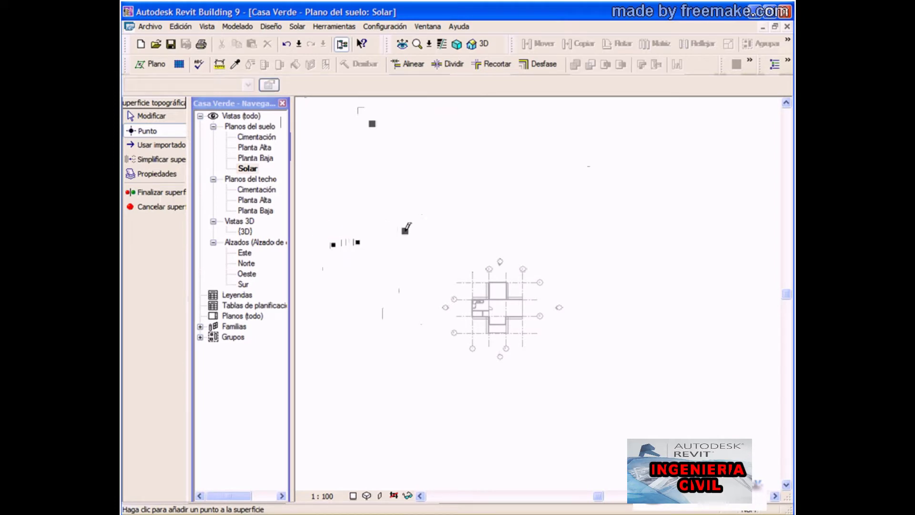
left_click(405, 231)
left_click(450, 208)
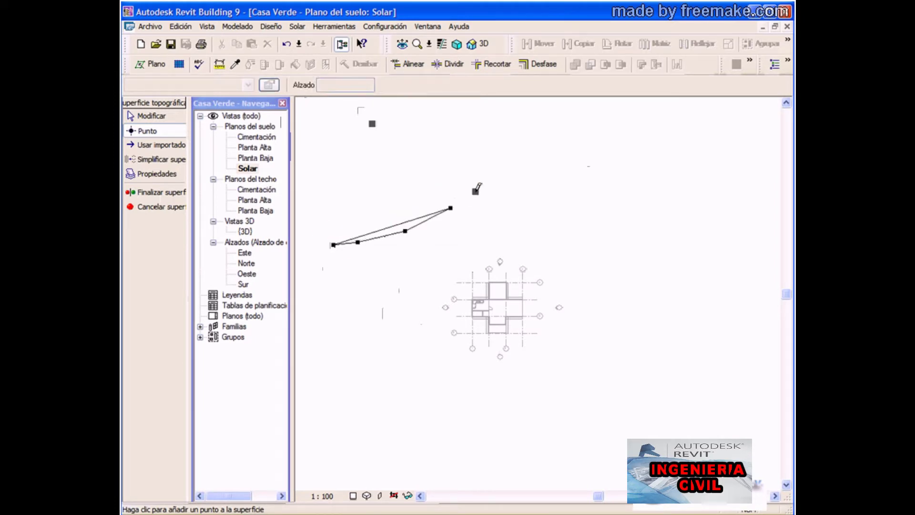
left_click(475, 192)
left_click(493, 172)
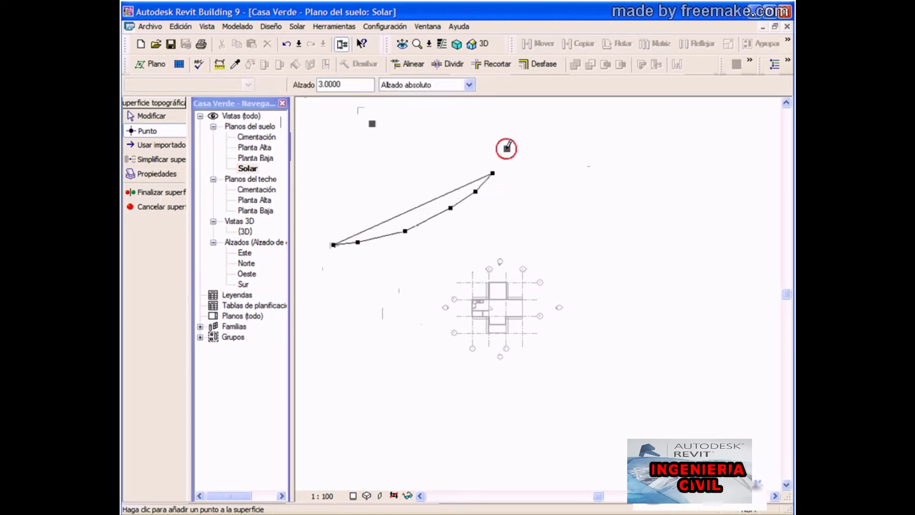
left_click(506, 149)
left_click(514, 130)
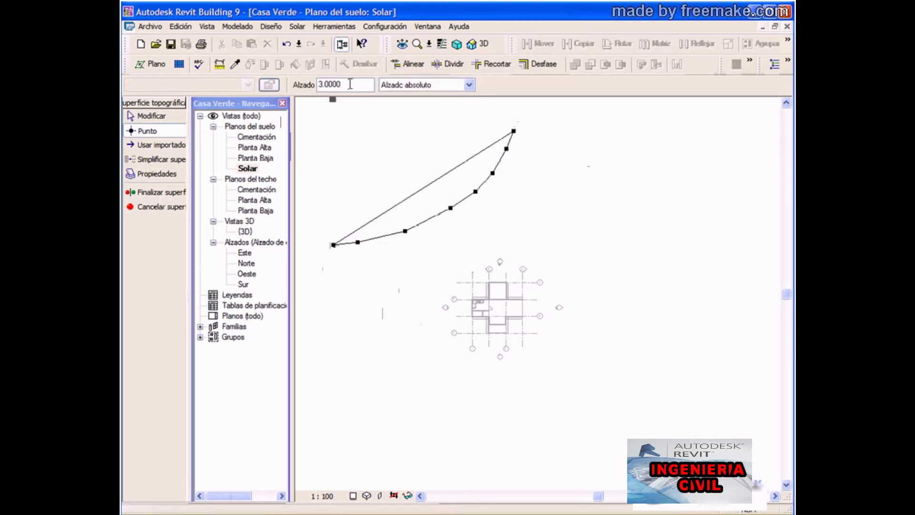
Step: Add a parallel row of six topography points at elevation 2.0000 below the first row
mouse_move(334, 84)
left_mouse_down()
mouse_move(343, 84)
mouse_move(317, 84)
left_mouse_up()
type("0")
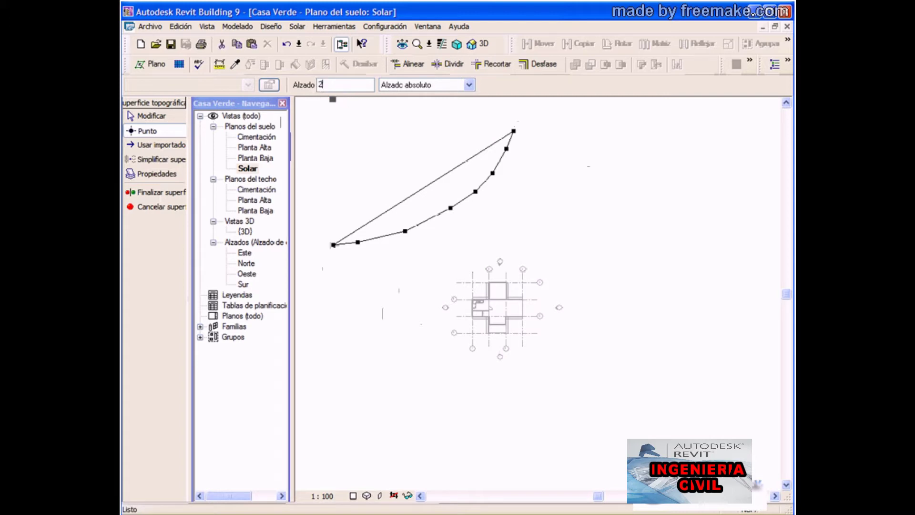
type(".0000")
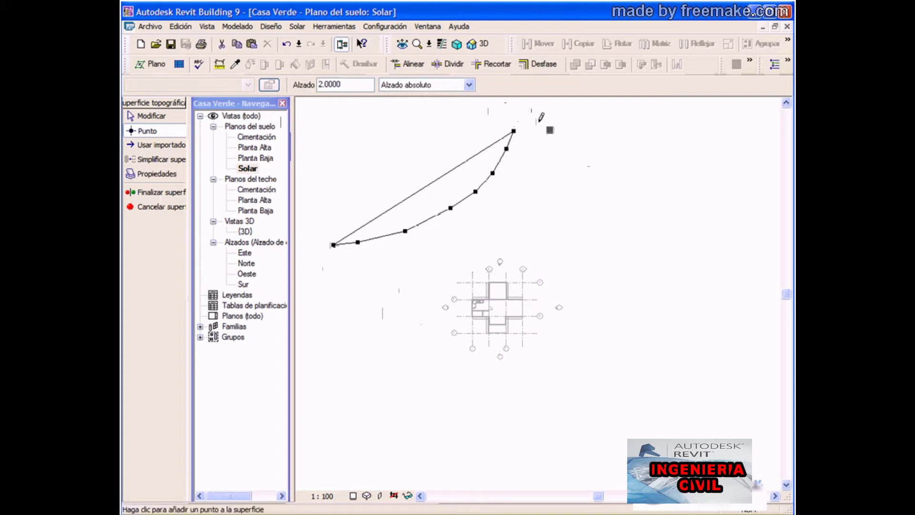
left_click(560, 130)
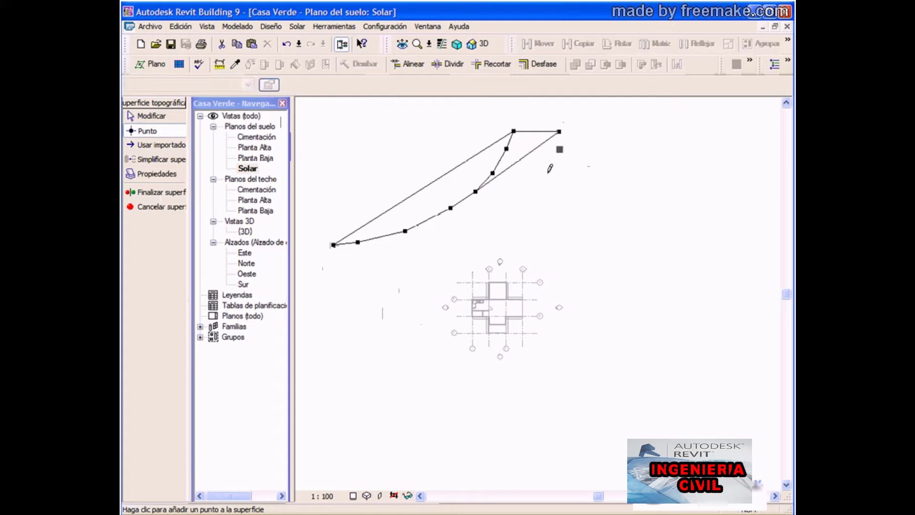
left_click(493, 223)
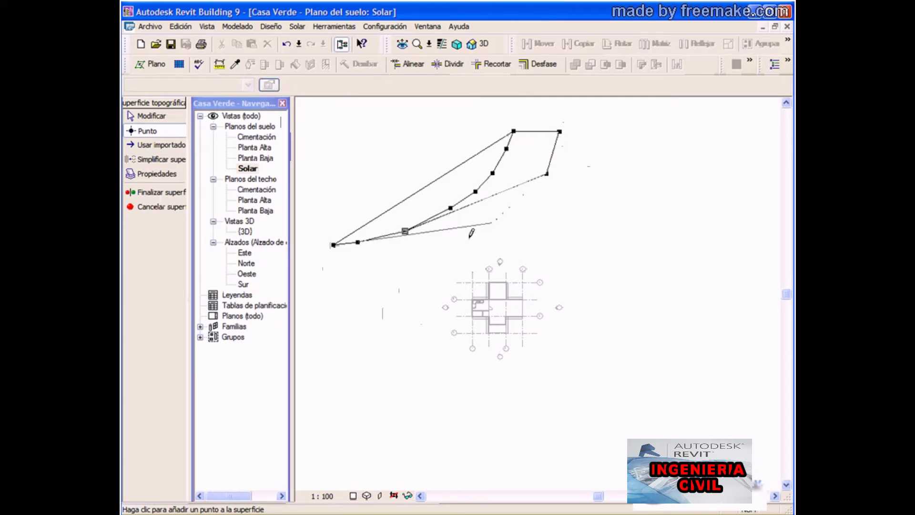
left_click(446, 256)
left_click(400, 279)
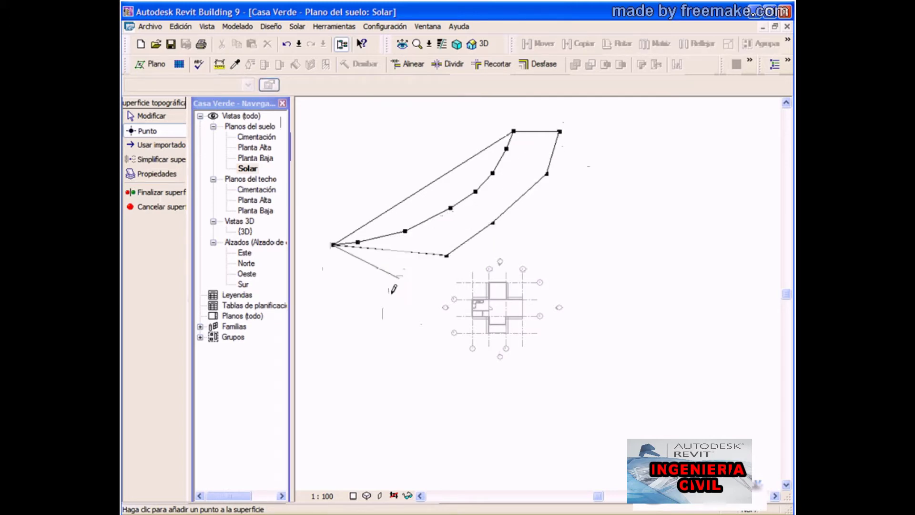
left_click(350, 294)
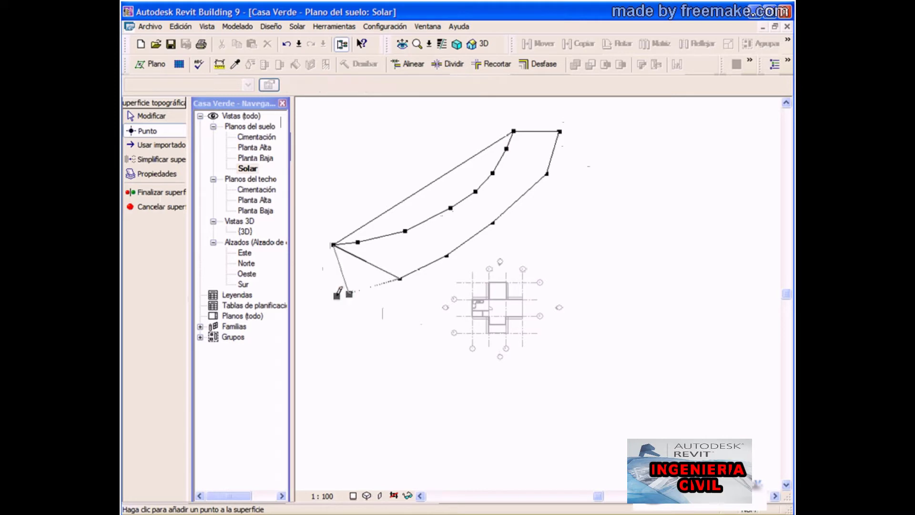
left_click(335, 295)
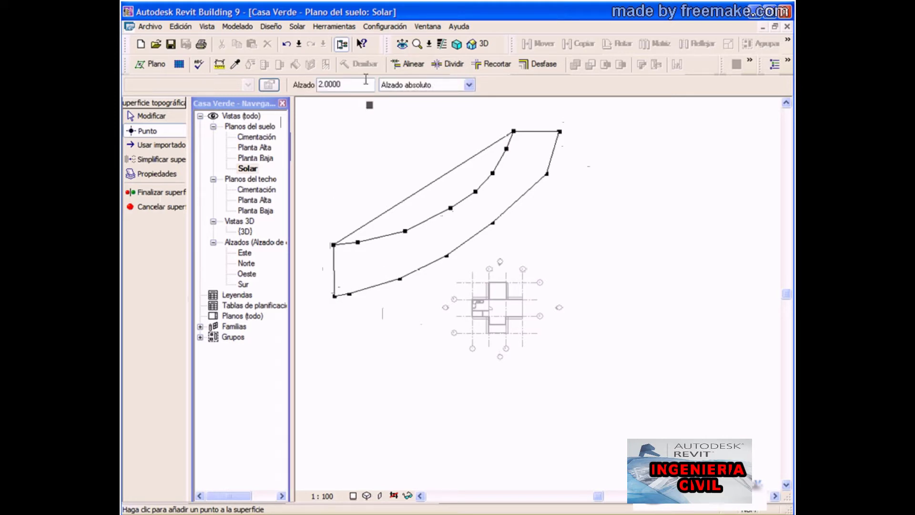
Step: Place a row of ten topography points at elevation 1, from the left edge past the house to the top right
left_click_drag(361, 84, 319, 84)
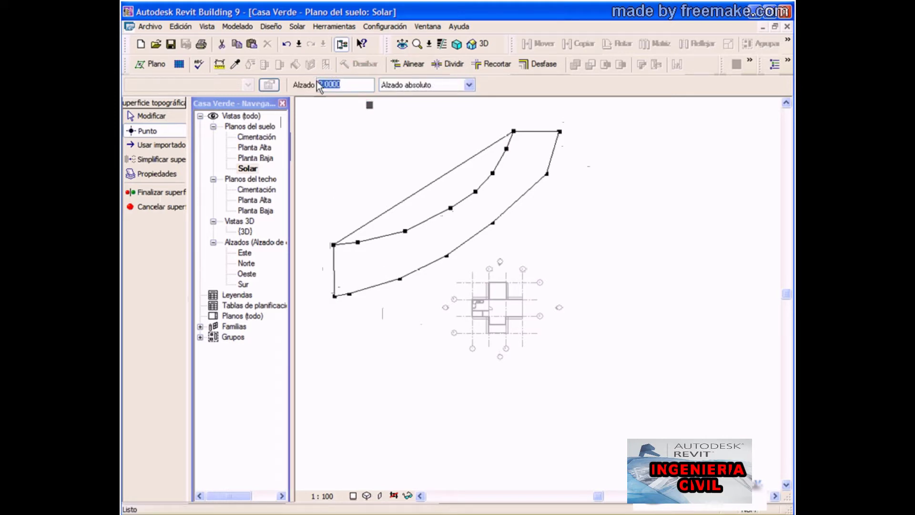
type("1")
key("Return")
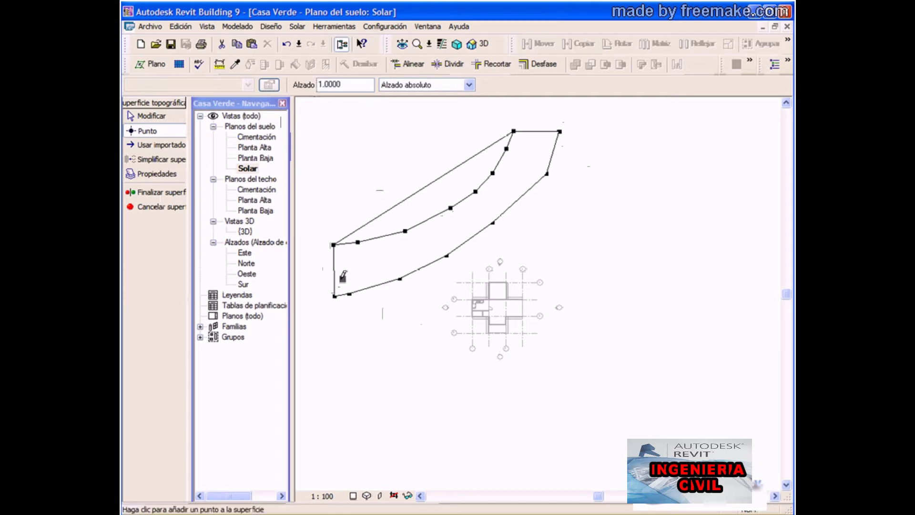
left_click(335, 330)
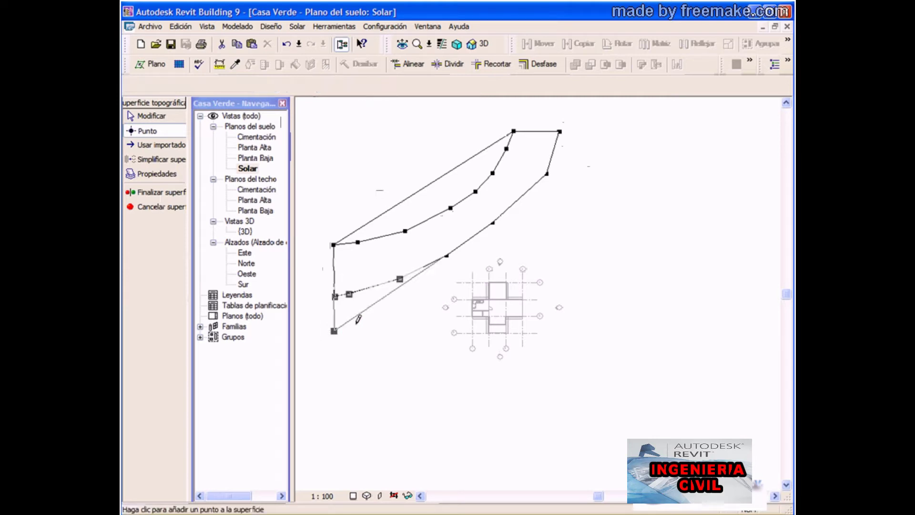
left_click(383, 325)
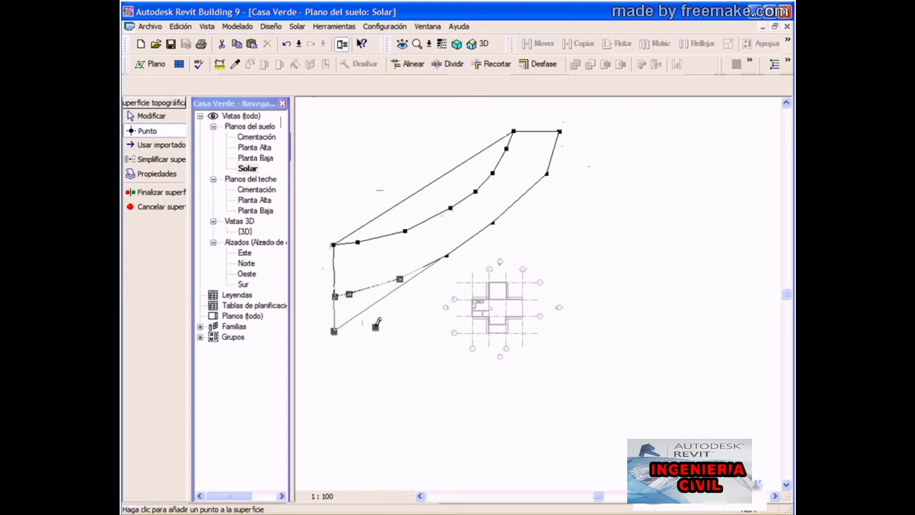
left_click(427, 314)
left_click(456, 299)
left_click(497, 274)
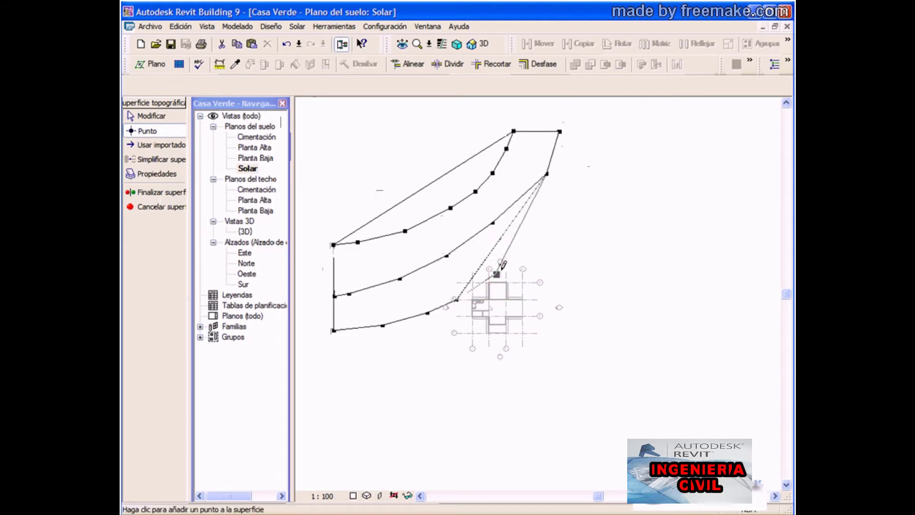
left_click(541, 250)
left_click(581, 223)
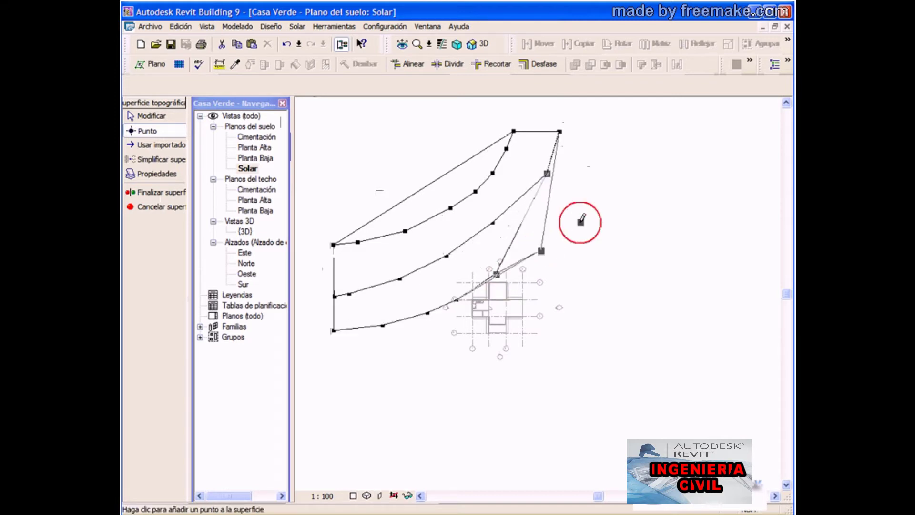
left_click(606, 199)
left_click(635, 164)
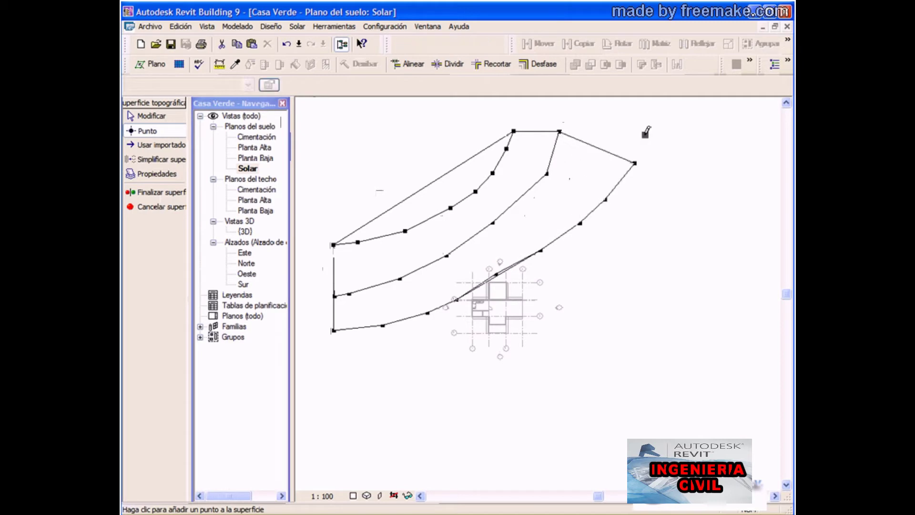
left_click(646, 133)
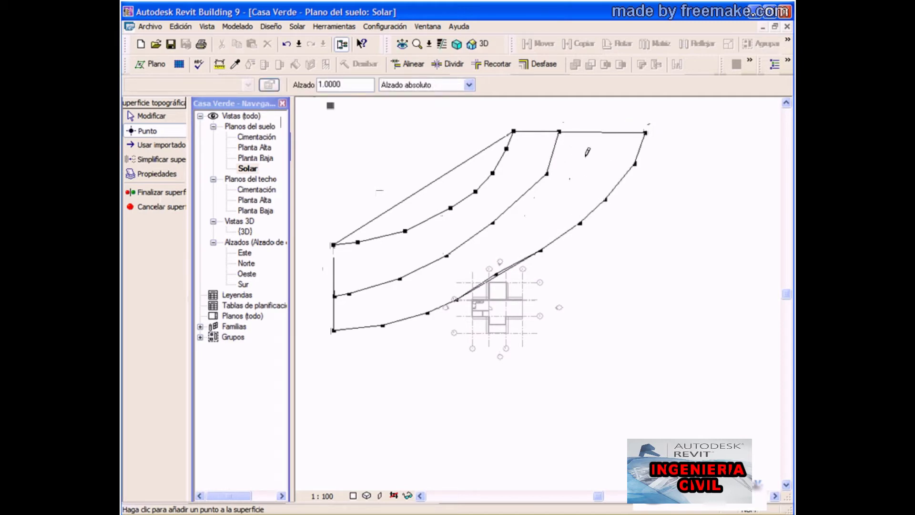
Step: Add an elevation 0.0000 contour of eight points from the top right, south of the house, to the left edge
left_click_drag(348, 84, 315, 85)
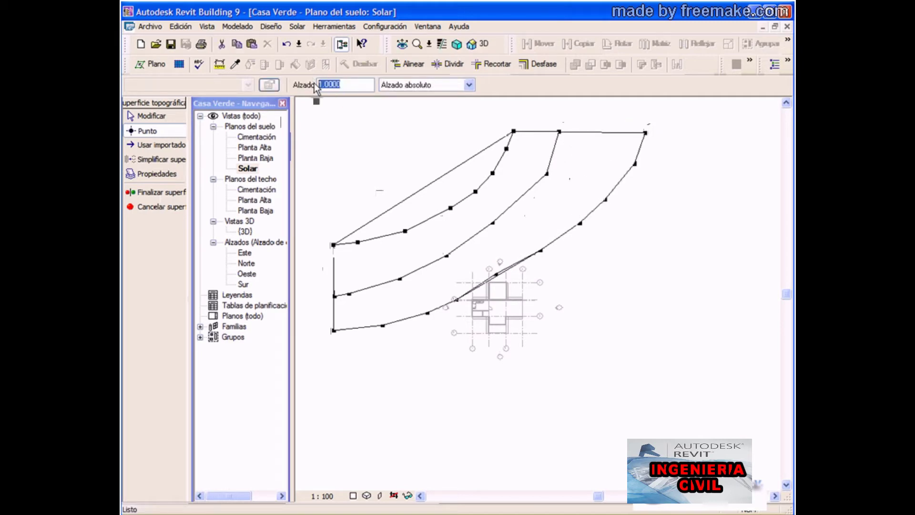
type("0.0000")
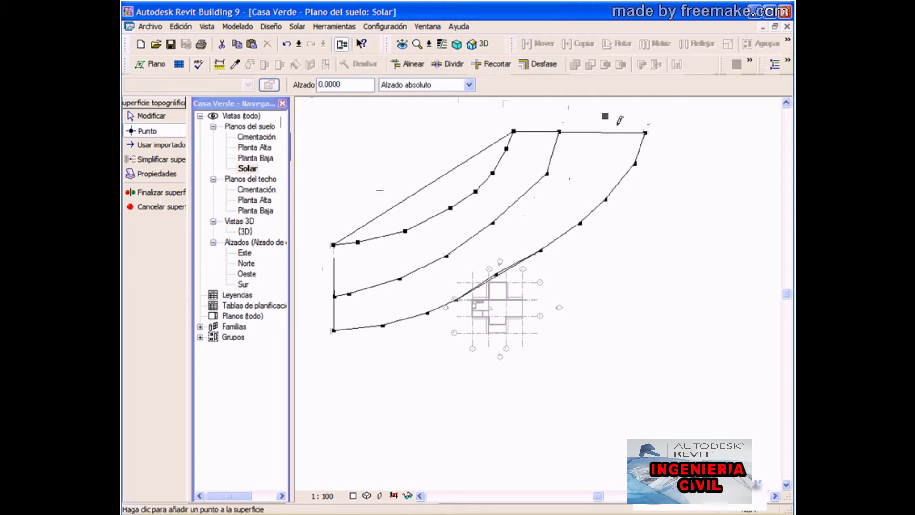
left_click(705, 133)
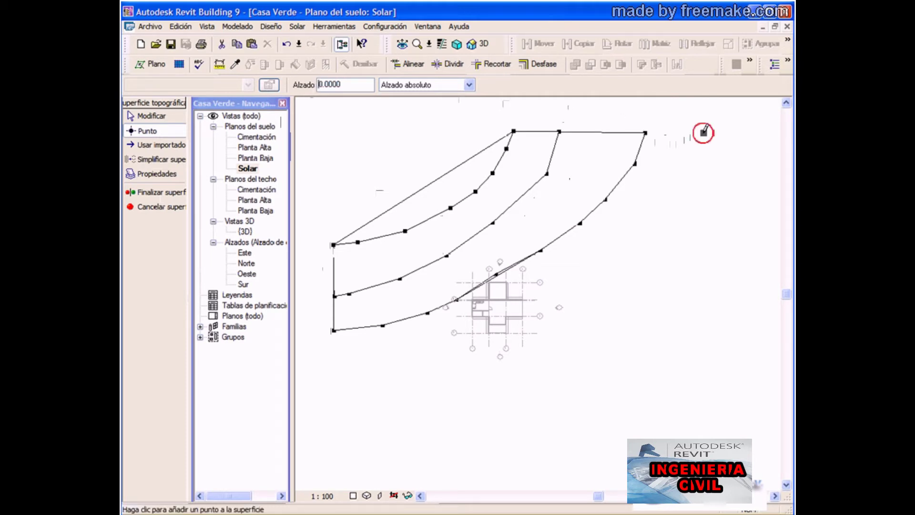
left_click(693, 208)
left_click(653, 266)
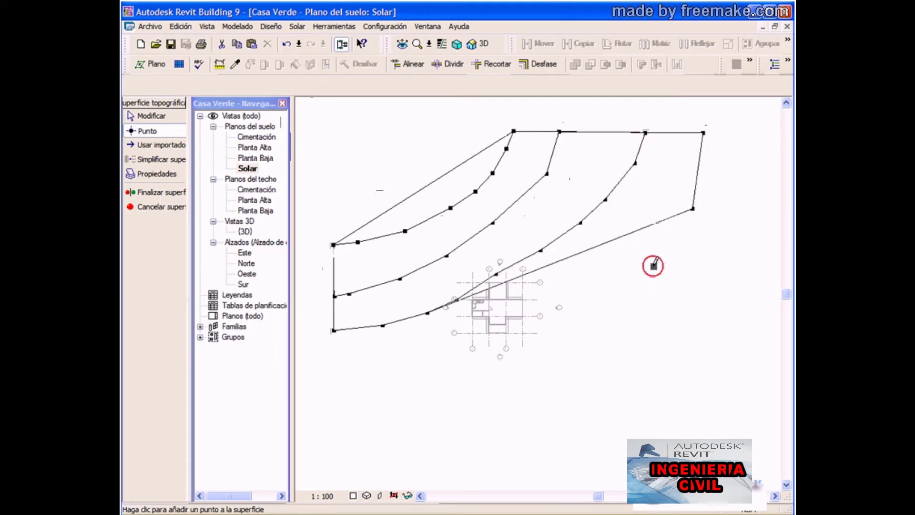
left_click(593, 311)
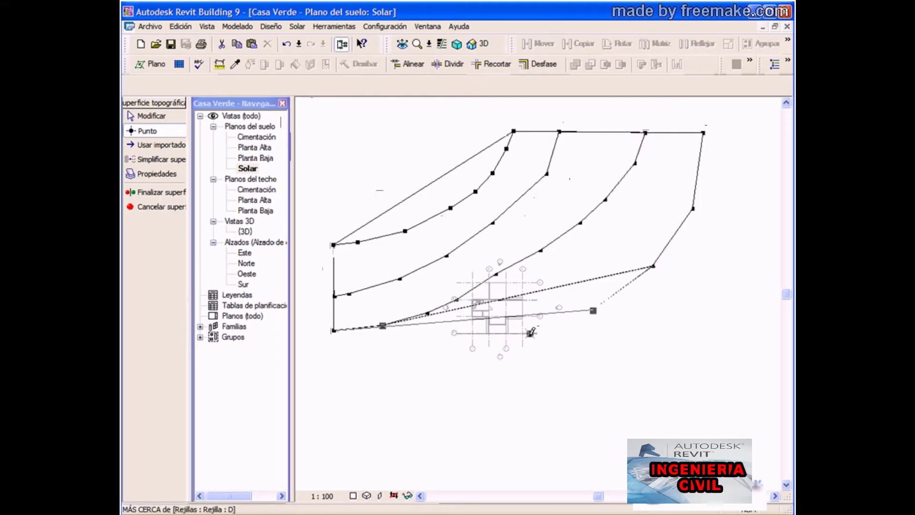
left_click(530, 332)
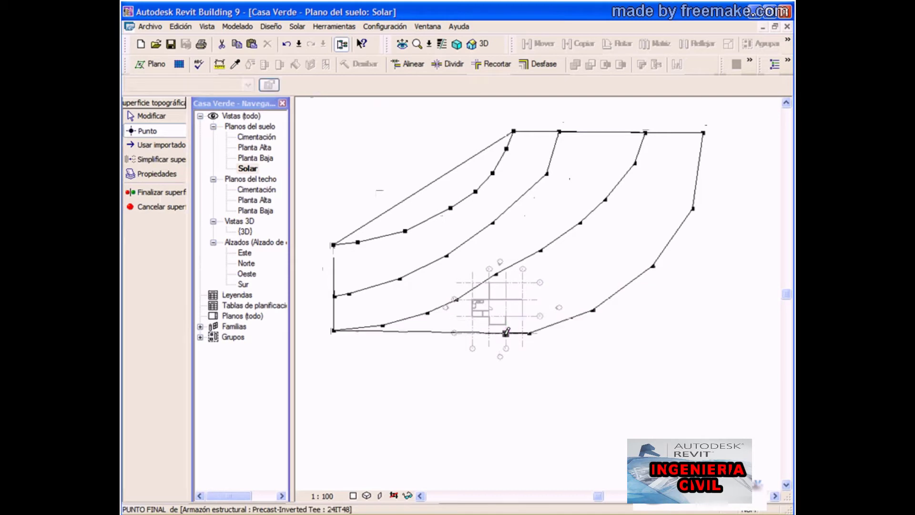
left_click(416, 355)
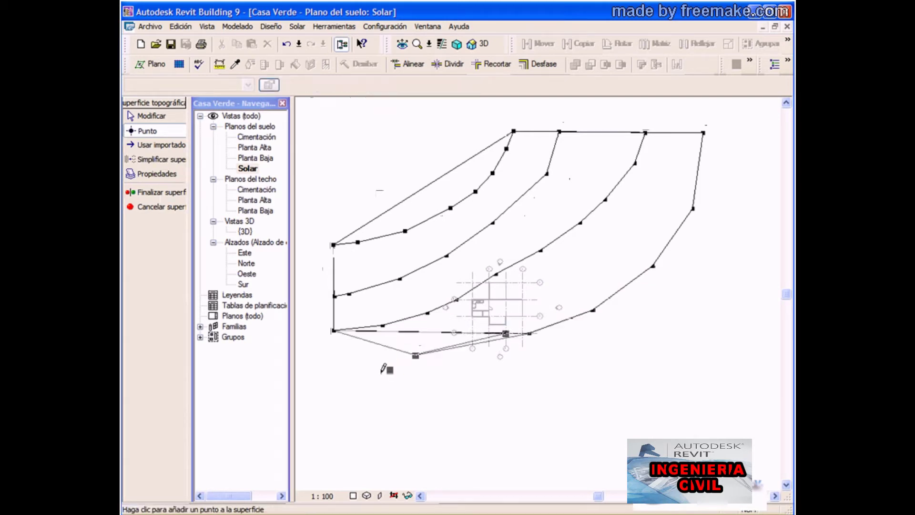
left_click(354, 372)
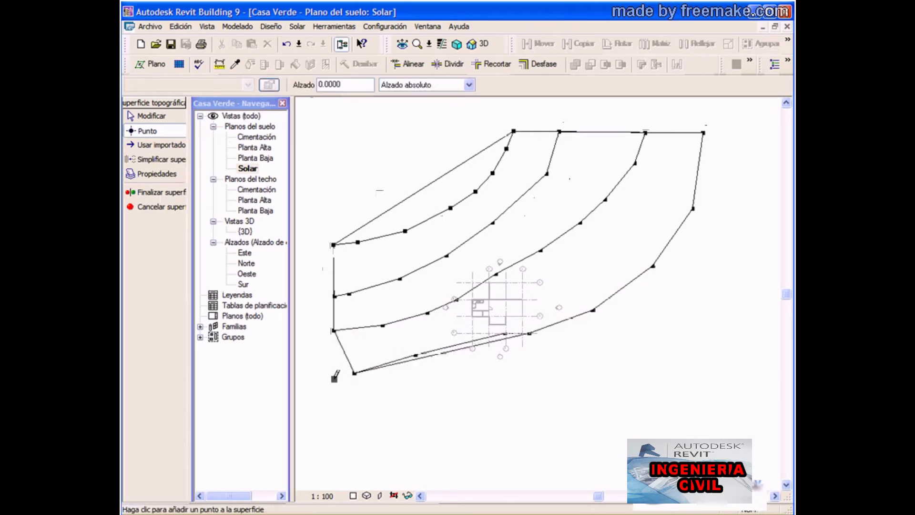
left_click(332, 375)
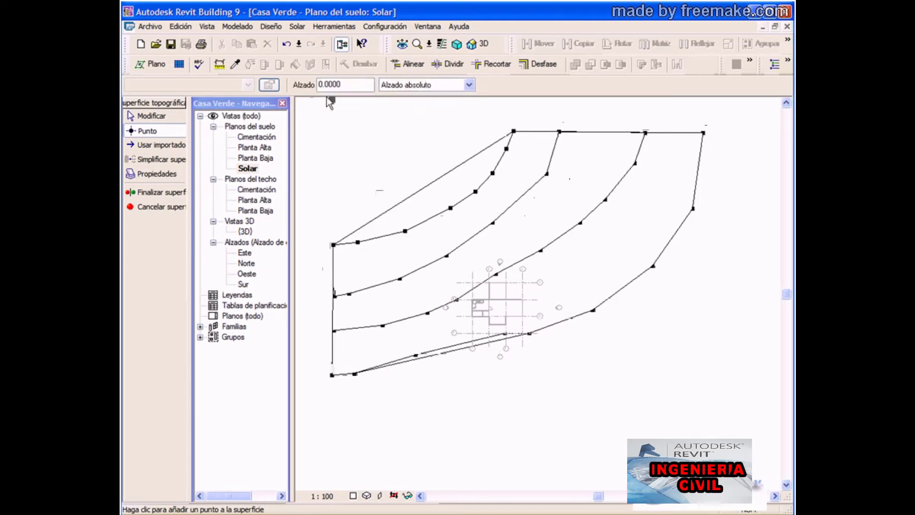
Step: Place nine points at elevation -1.0000 from the bottom-left, along the bottom and up the right side to the top edge
left_click_drag(341, 84, 315, 84)
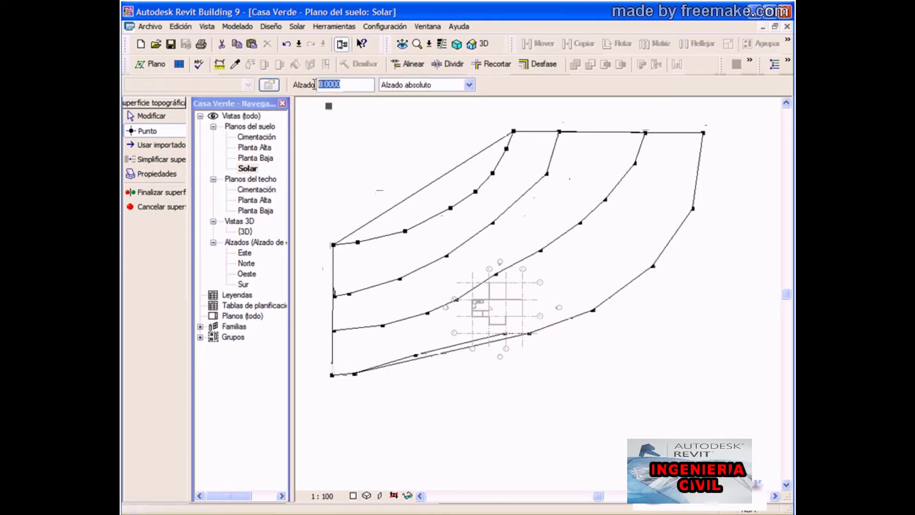
type("1.0000")
left_click(328, 413)
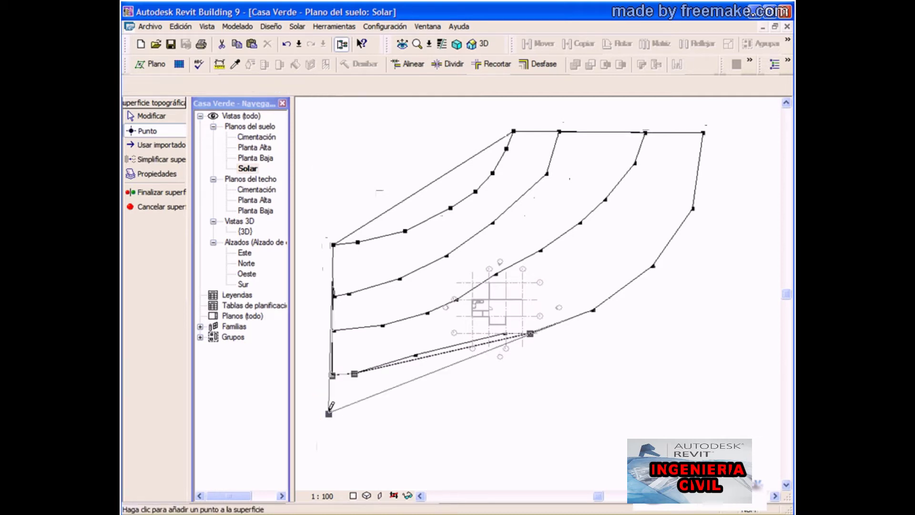
left_click(374, 413)
left_click(448, 402)
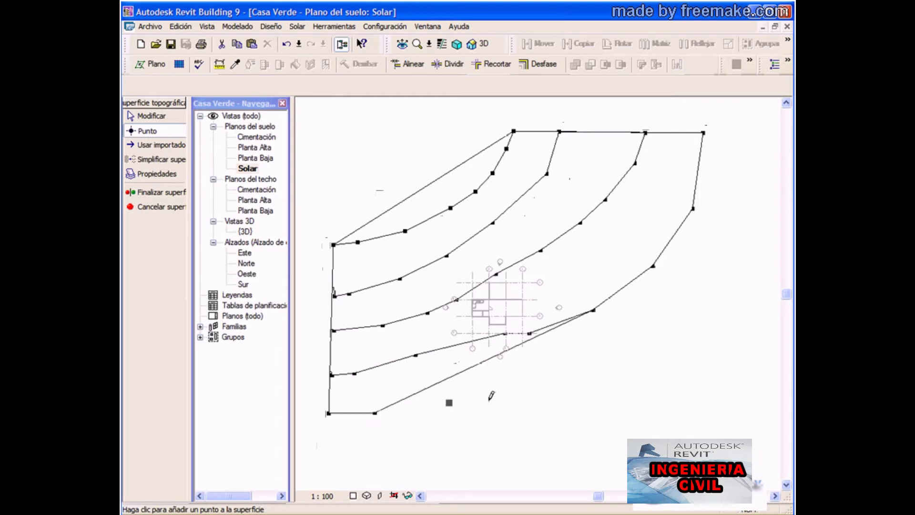
left_click(560, 391)
left_click(643, 357)
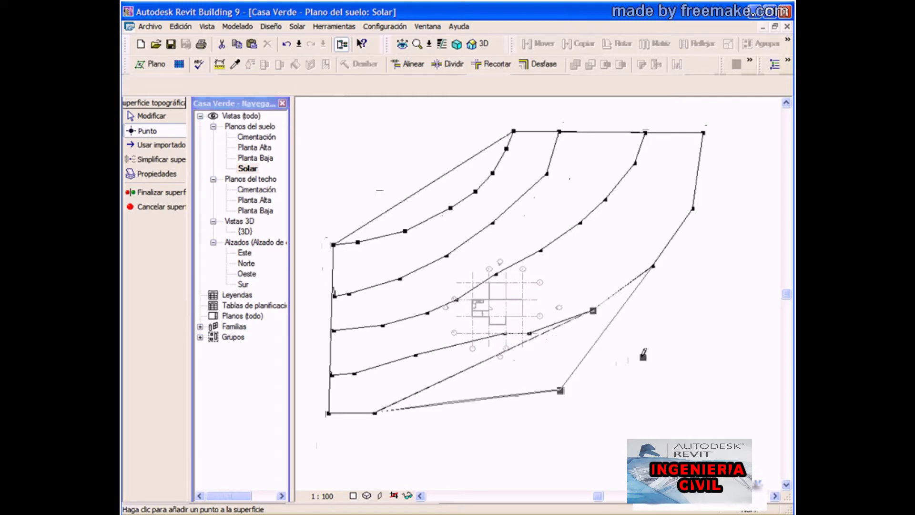
left_click(700, 317)
left_click(741, 264)
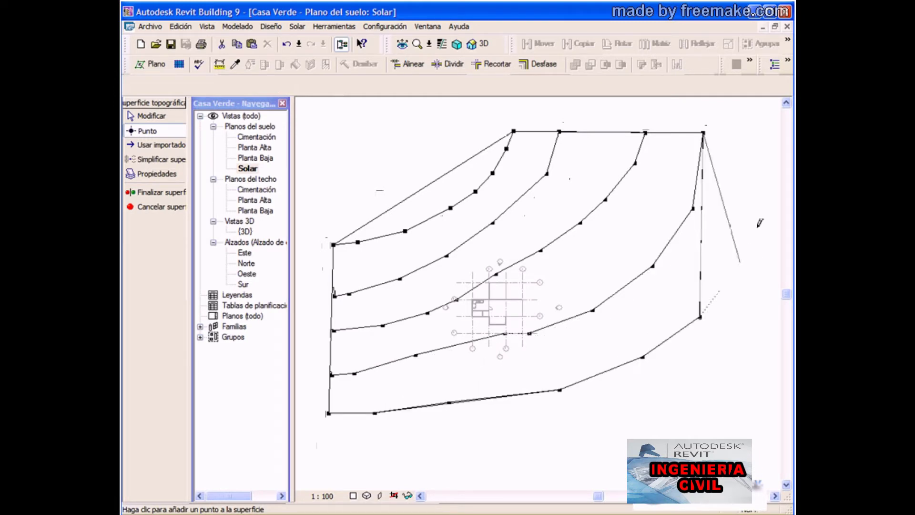
left_click(761, 191)
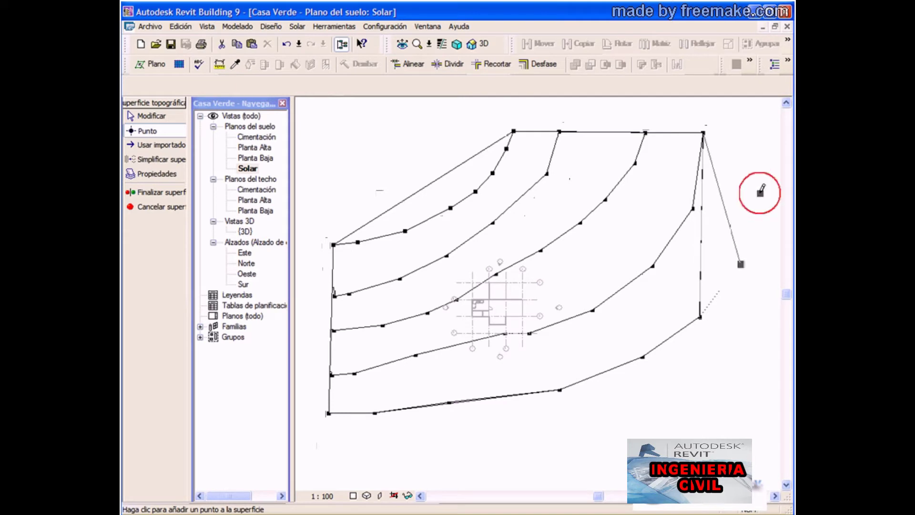
left_click(768, 130)
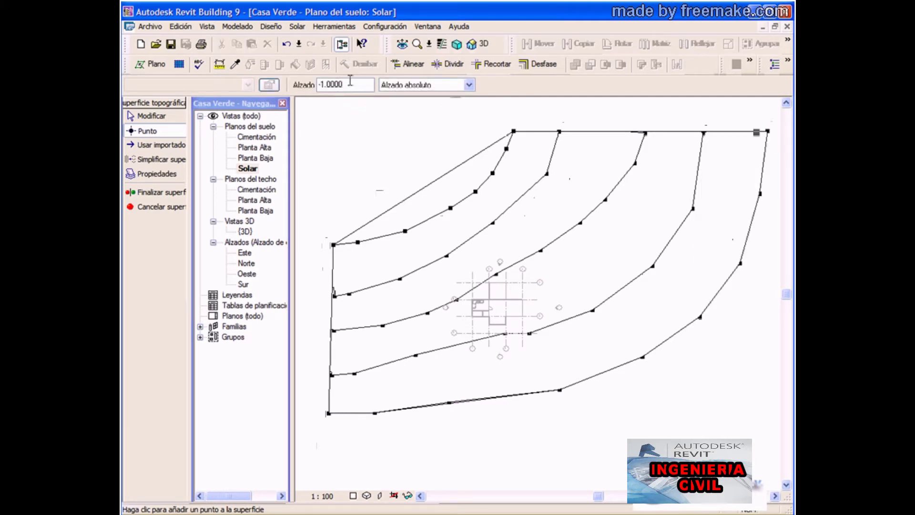
Step: At elevation -2.0000, place outer contour points from the top-right corner down the far right edge
left_click(350, 84)
double_click(350, 84)
type("-2")
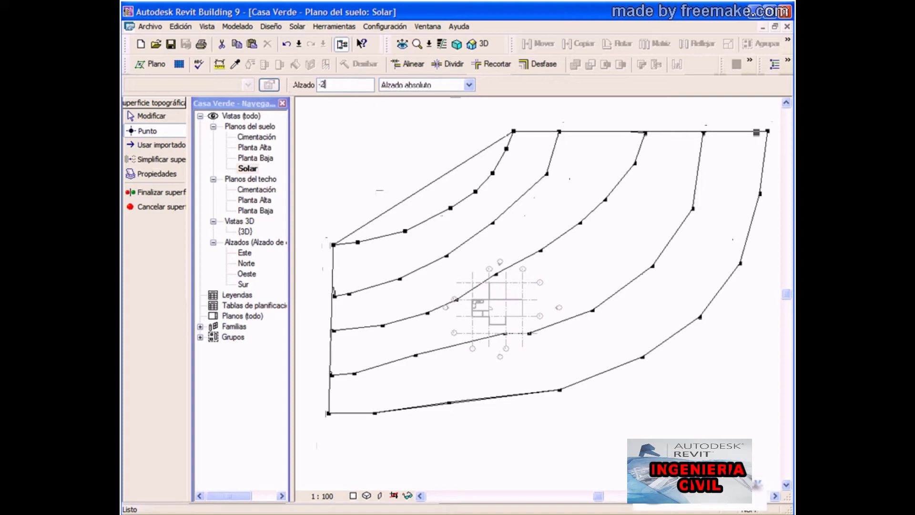
key("Return")
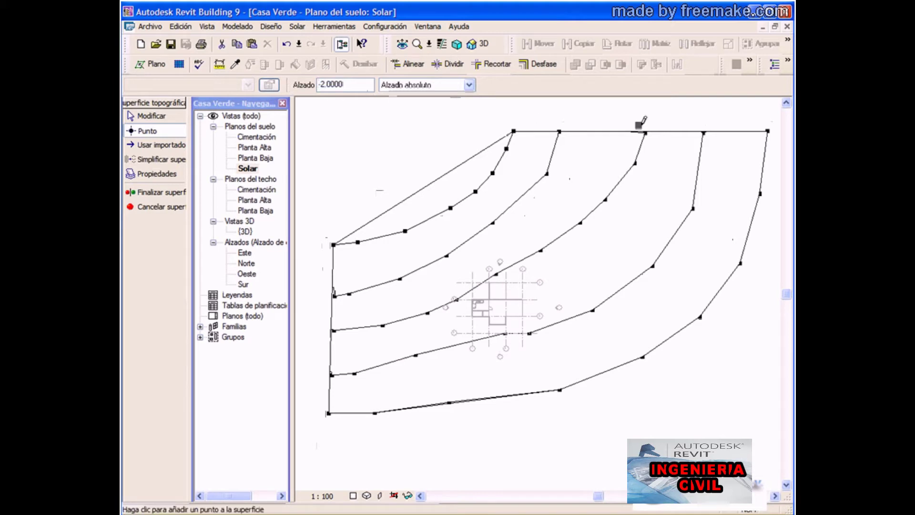
left_click(778, 132)
left_click(779, 129)
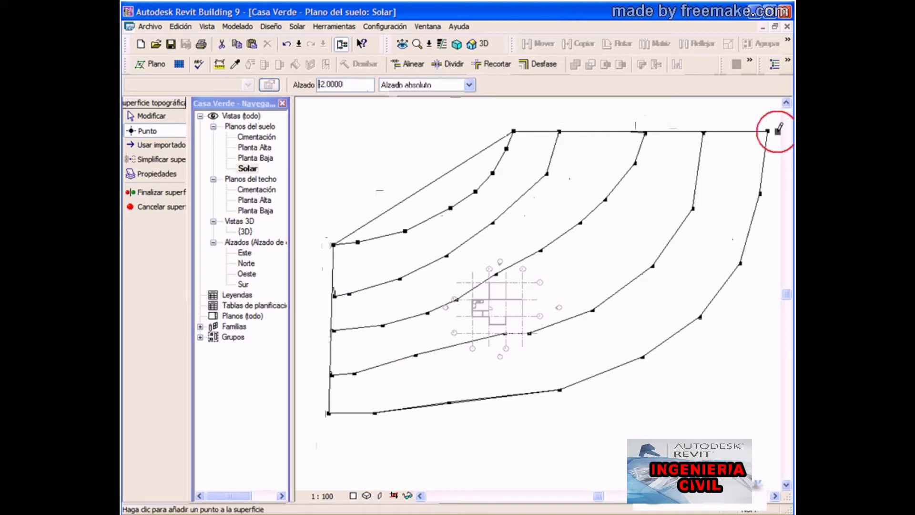
left_click(777, 227)
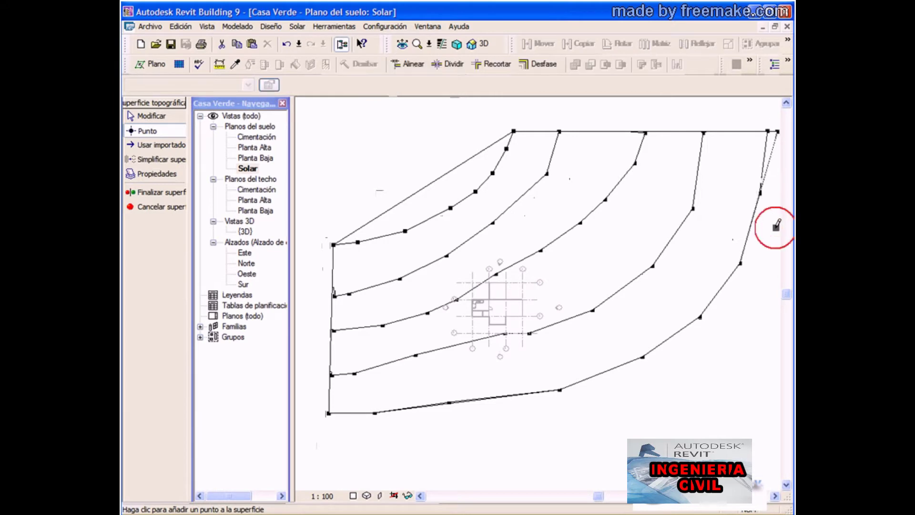
left_click(767, 287)
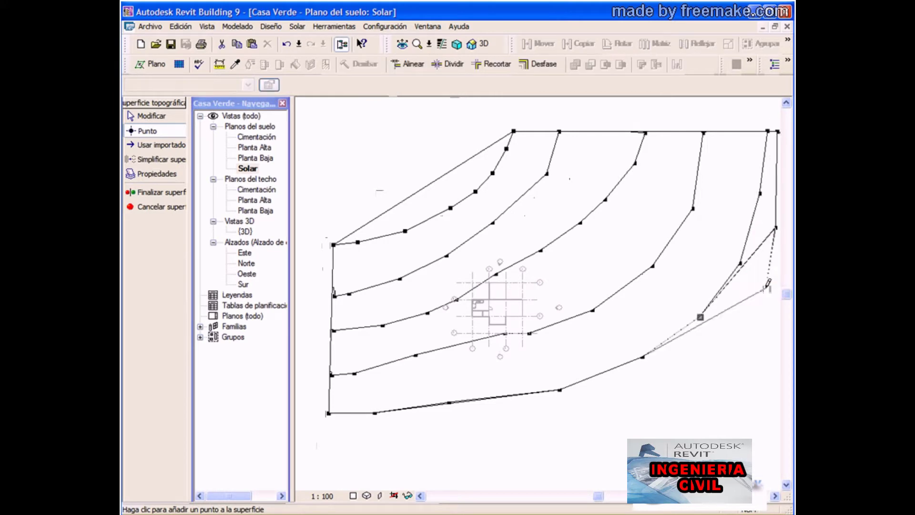
Step: Continue the -2.0000 outer contour along the bottom to the bottom-left corner
left_click(745, 355)
left_click(691, 413)
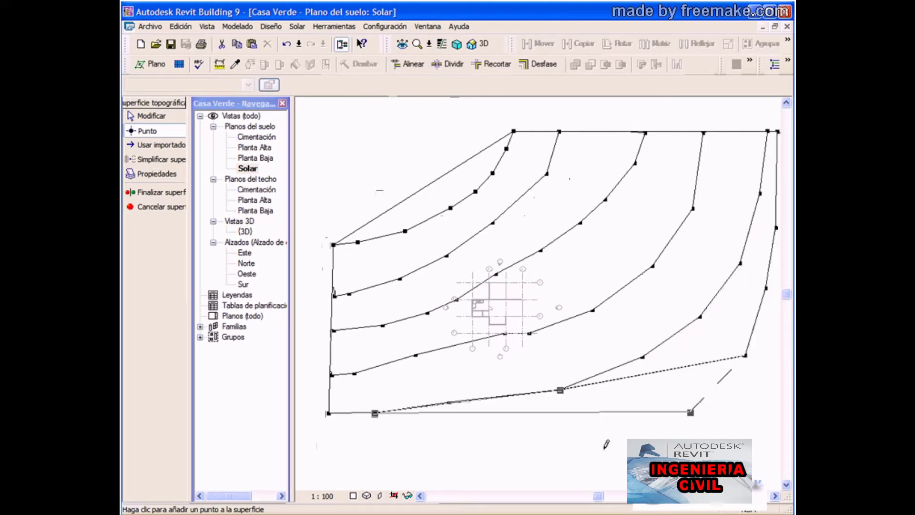
left_click(588, 454)
left_click(452, 457)
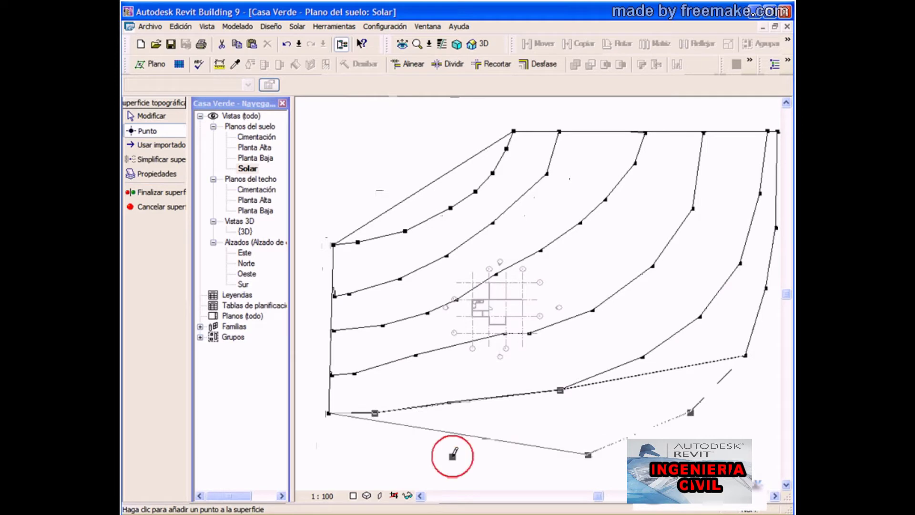
left_click(358, 458)
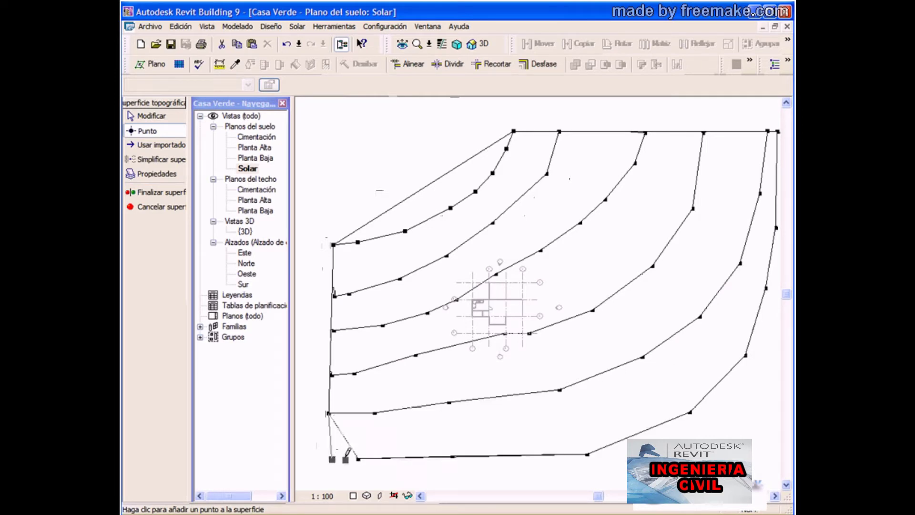
left_click(332, 458)
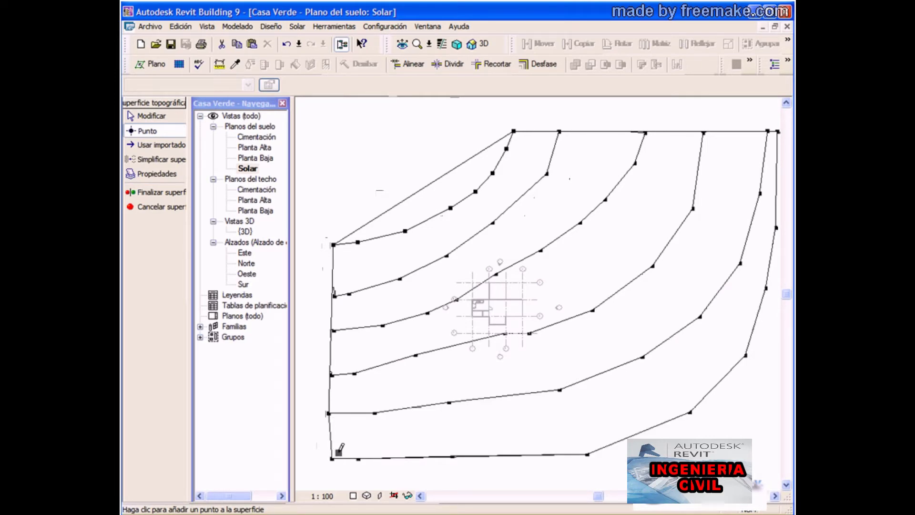
Step: Finish the topographic surface, check it in the 3D view, then reopen the Solar site plan
left_click(153, 192)
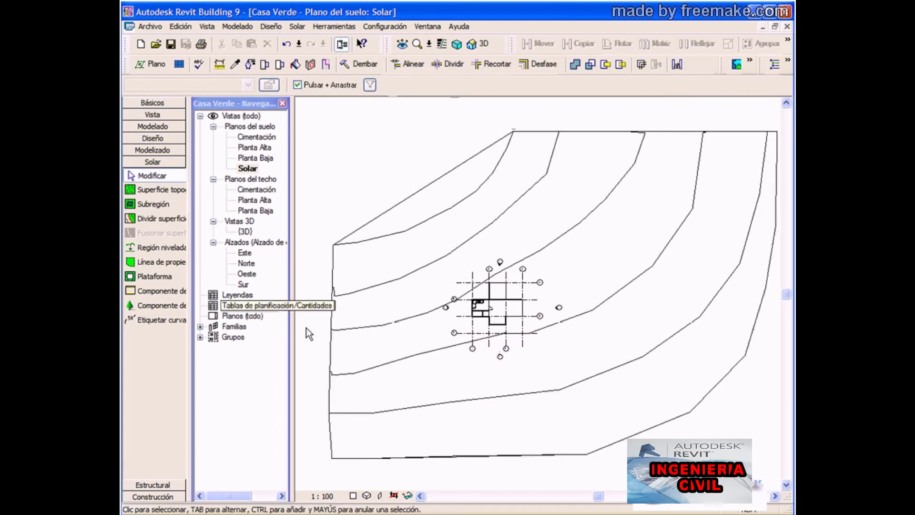
double_click(245, 232)
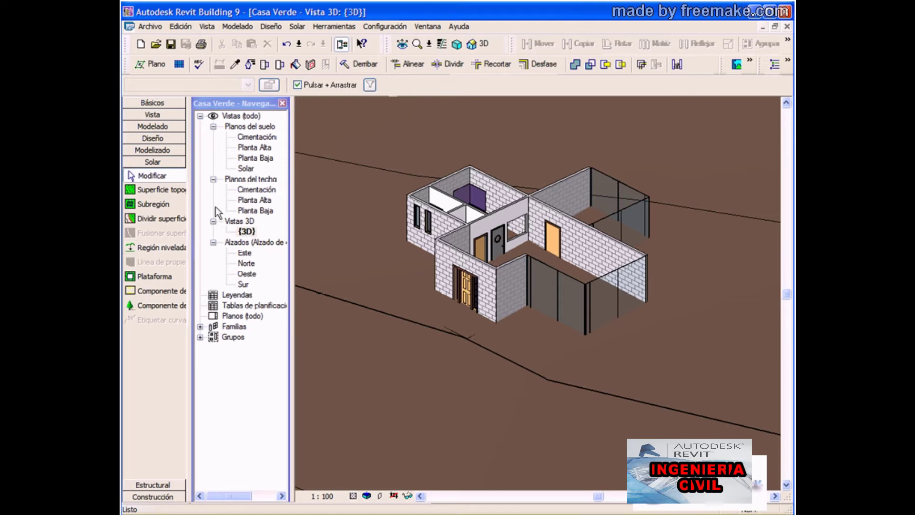
left_click(248, 169)
double_click(248, 169)
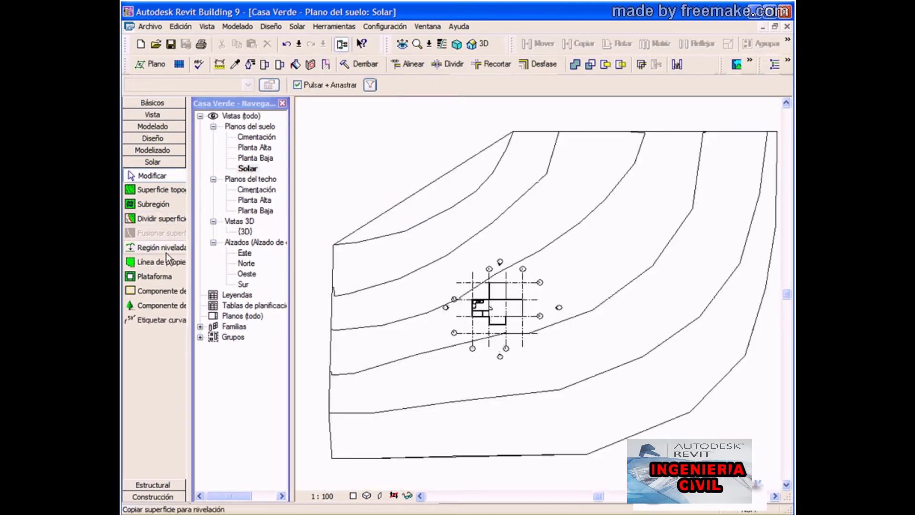
Step: Sketch a 23 x 20 rectangular building pad boundary around the house and finish the sketch
left_click(153, 277)
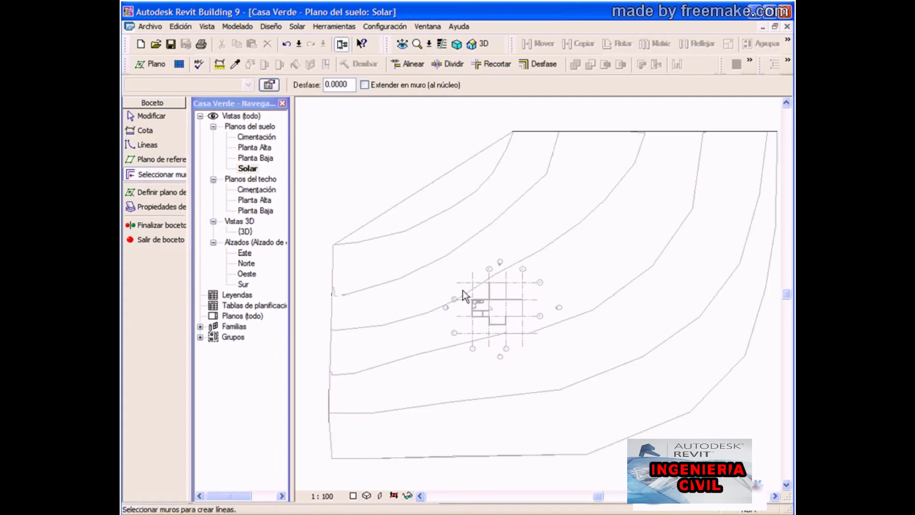
left_click(147, 147)
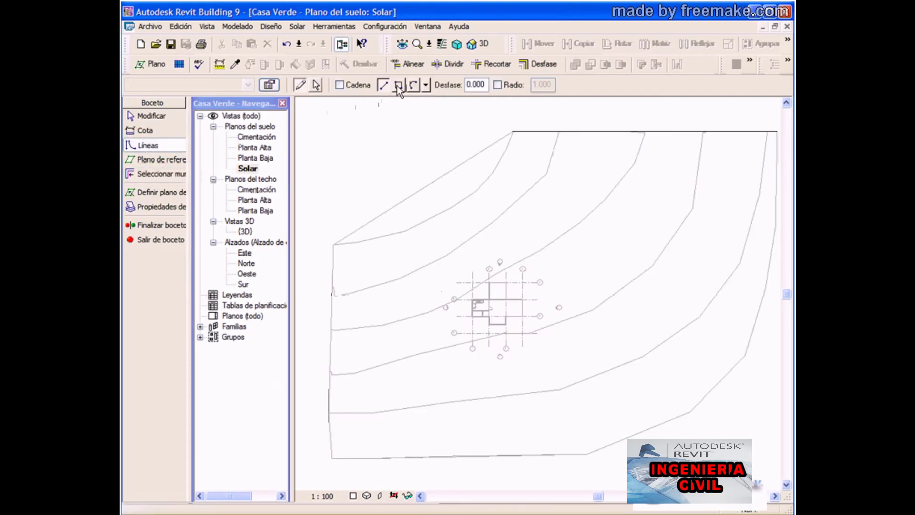
left_click(399, 85)
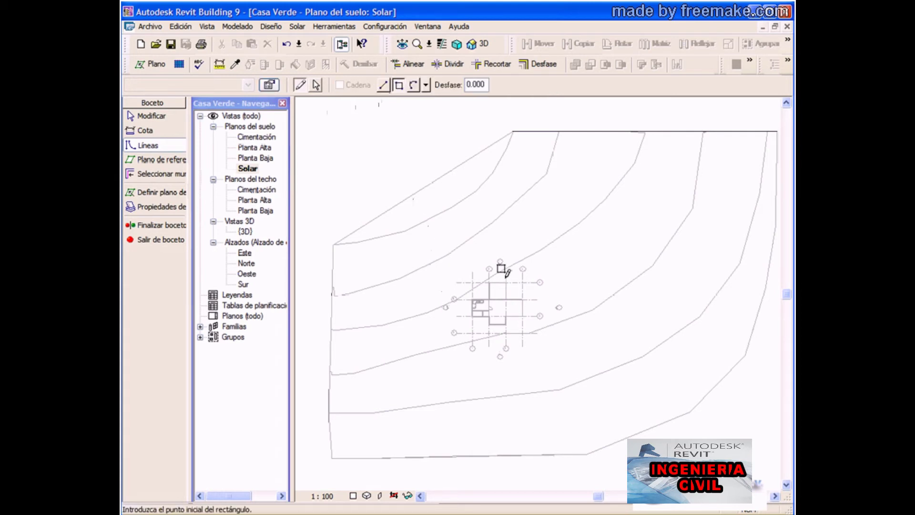
scroll(501, 266, "up", 1)
scroll(501, 268, "up", 1)
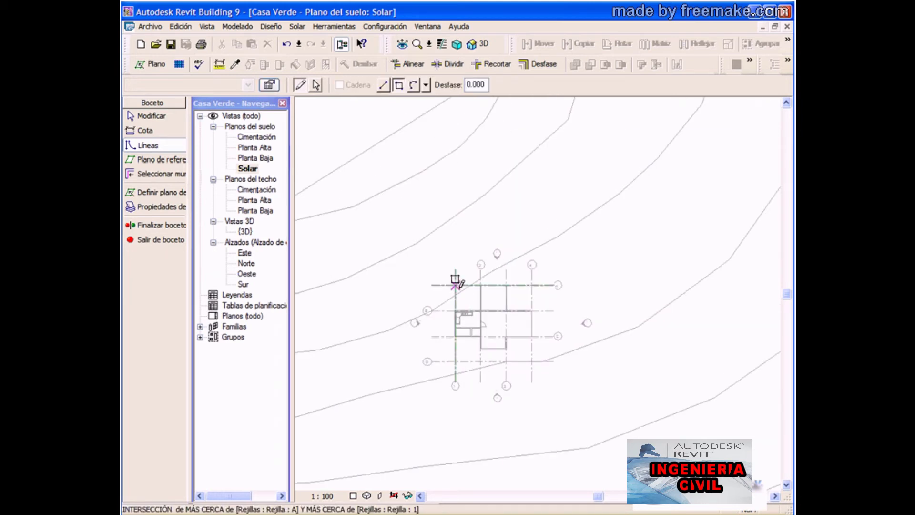
left_click(431, 267)
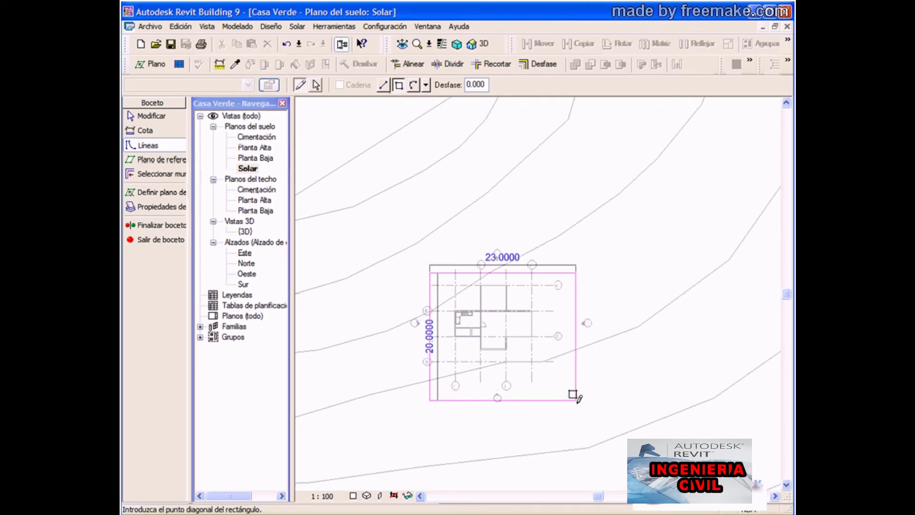
left_click(575, 400)
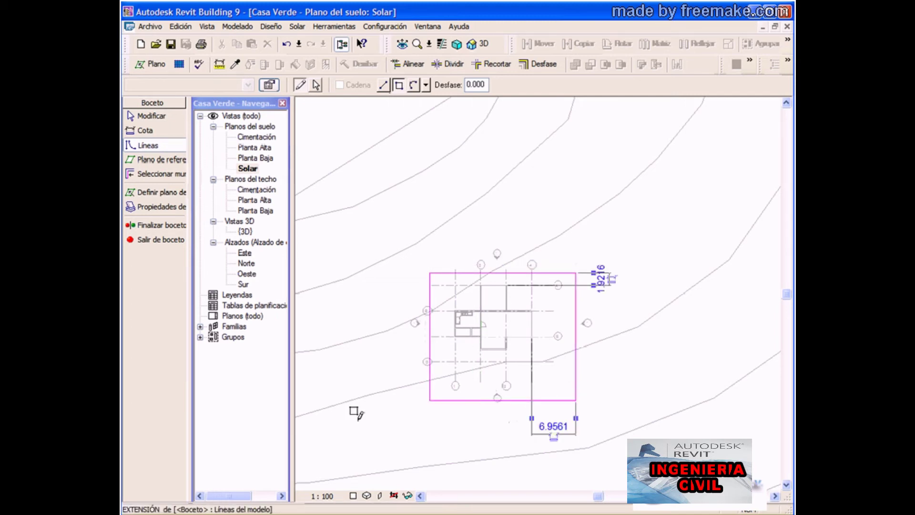
left_click(149, 228)
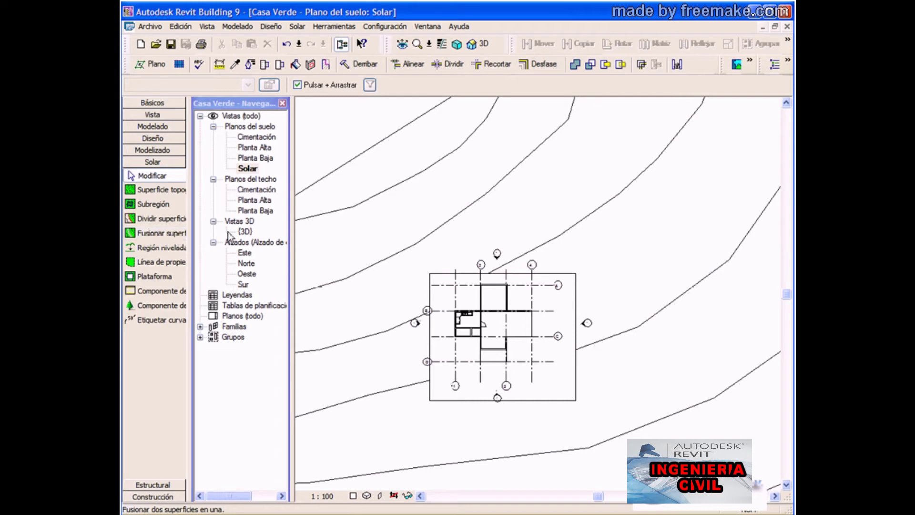
Step: Open the {3D} view and select the new building pad, Plataforma 1
double_click(245, 232)
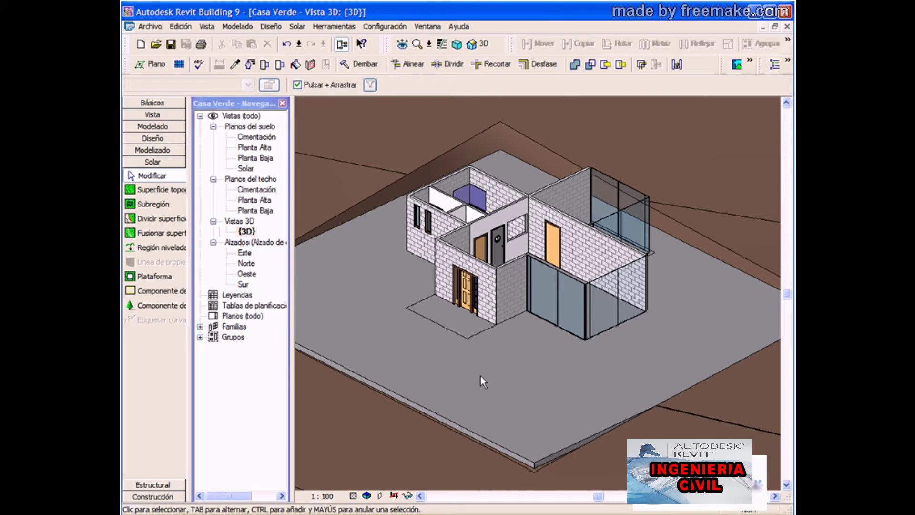
left_click(530, 464)
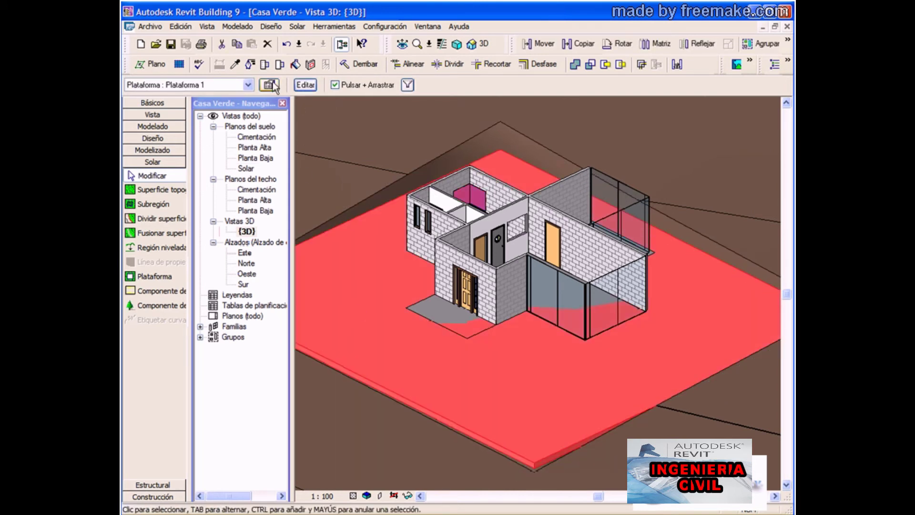
Step: Set the pad's Desfase de altura desde nivel to -0.20 in Element Properties
left_click(270, 85)
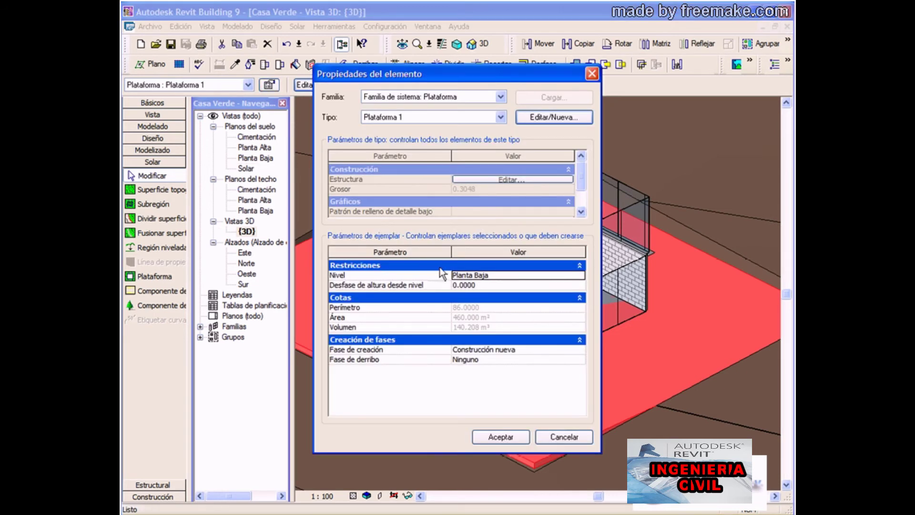
left_click(490, 289)
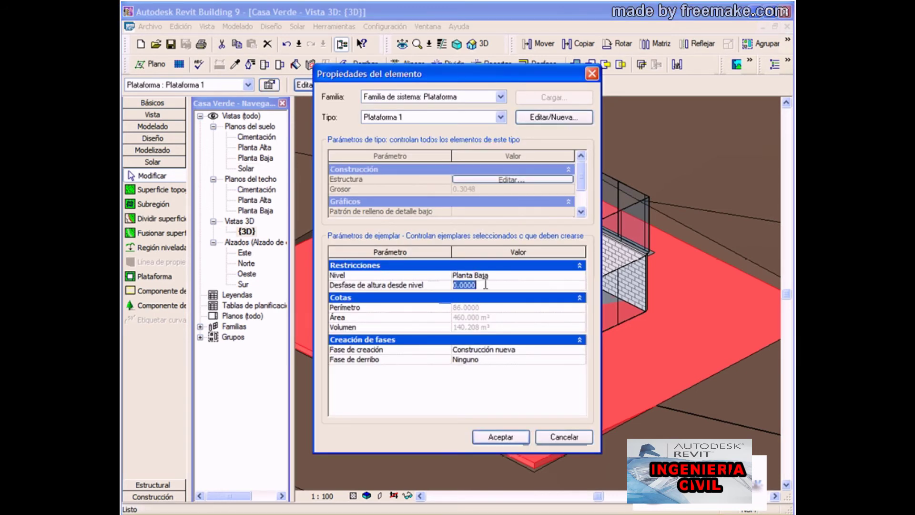
type("-0")
type(".20")
left_click(496, 440)
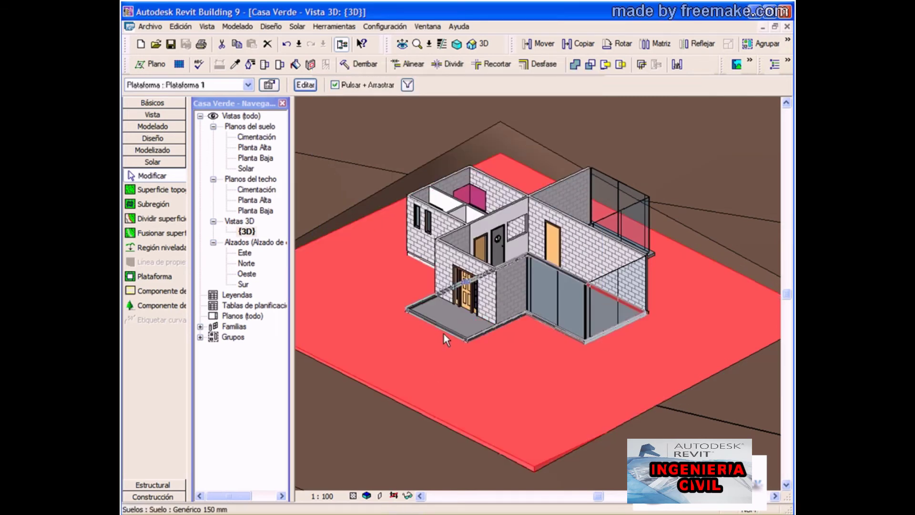
left_click(405, 455)
key("Escape")
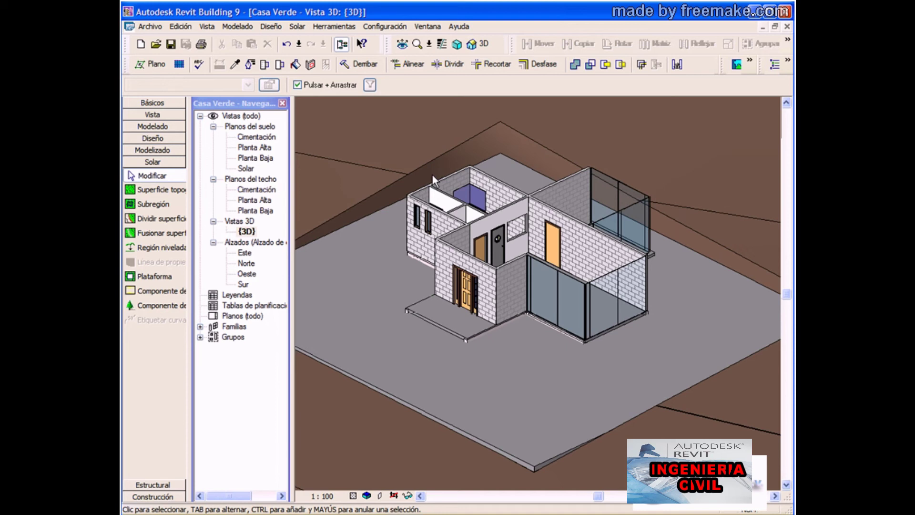
left_click(448, 148)
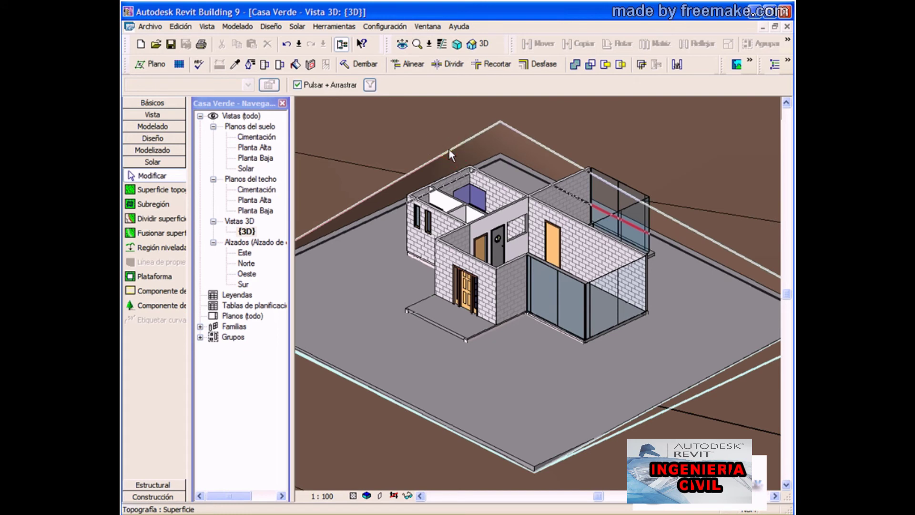
left_click(269, 85)
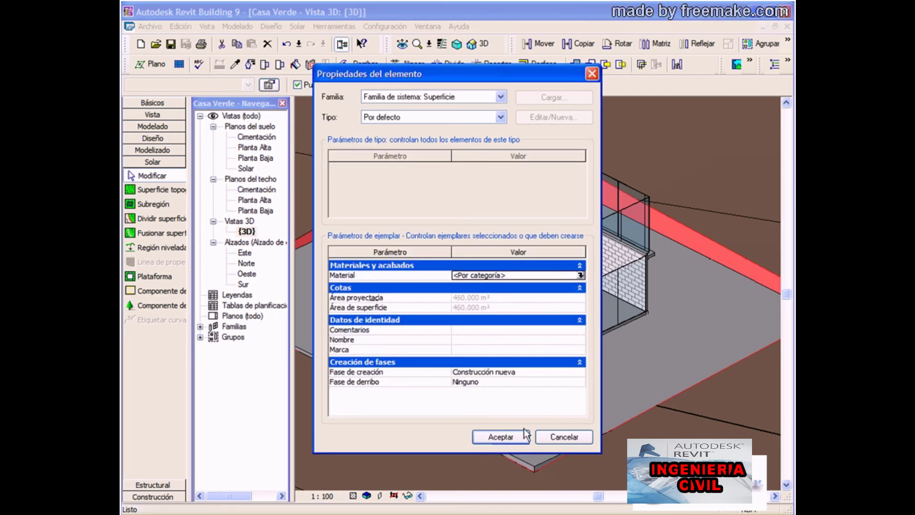
left_click(555, 439)
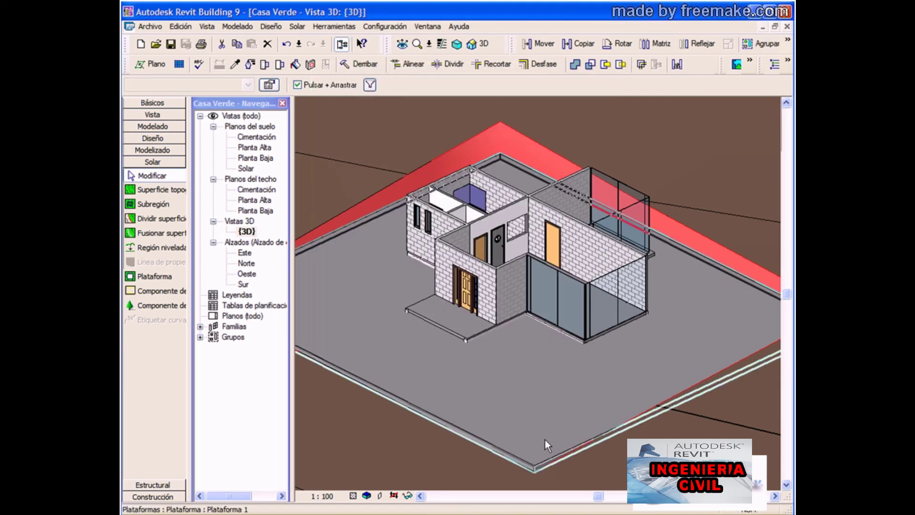
Step: Reopen the Solar site plan, select the toposurface, and start editing its points
double_click(246, 168)
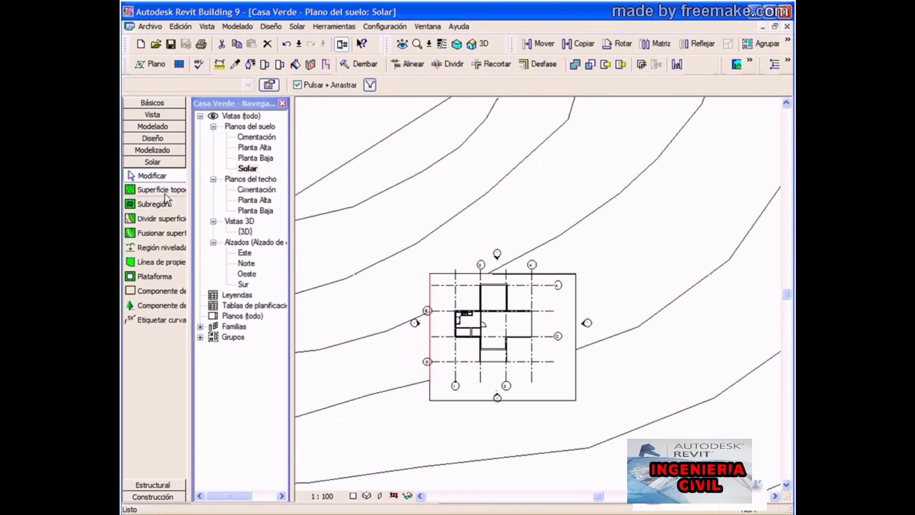
left_click(420, 174)
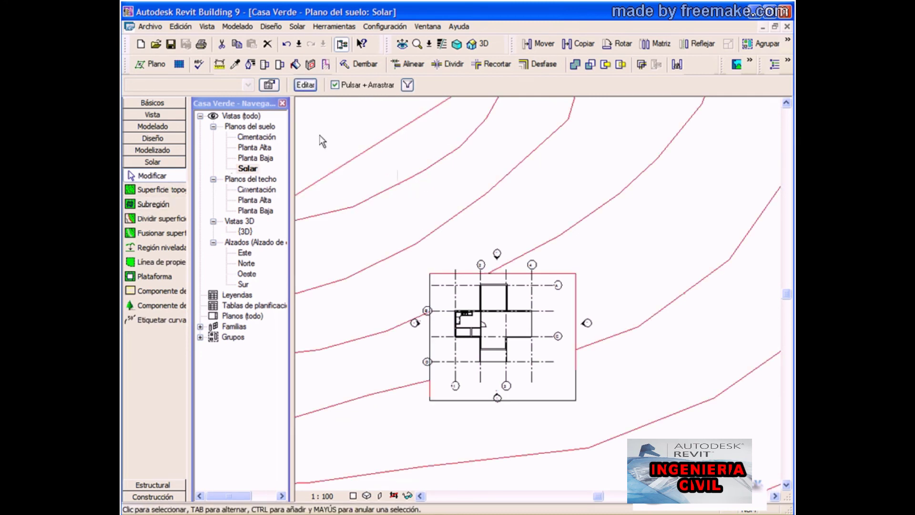
left_click(305, 85)
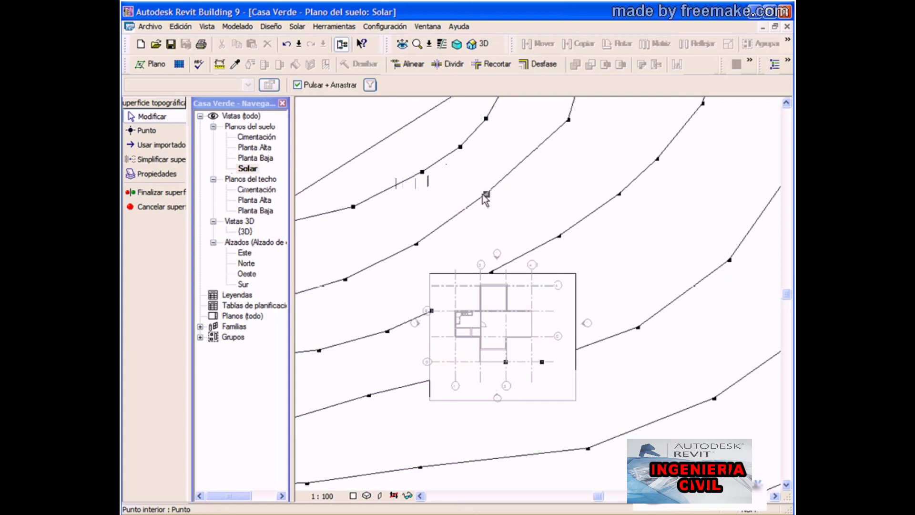
Step: Cancel the topography surface edit without changes and return to the {3D} view of Casa Verde
left_click(166, 214)
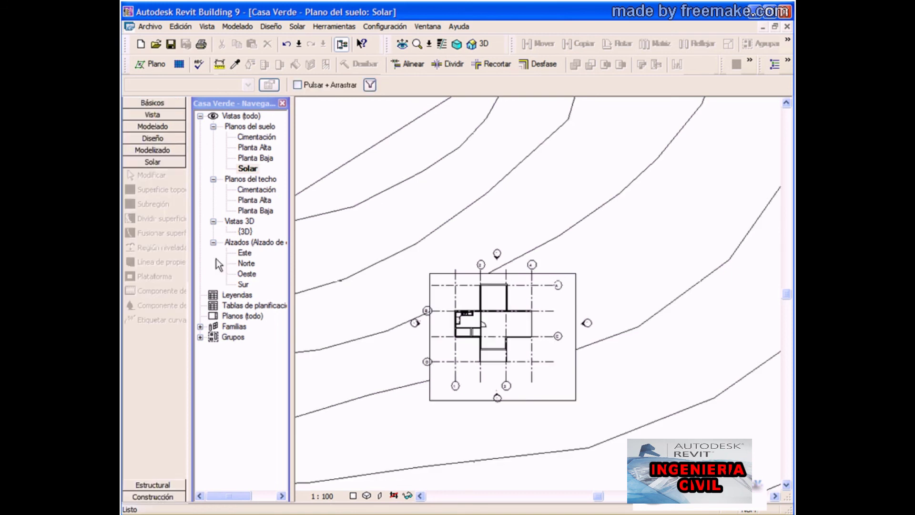
left_click(244, 232)
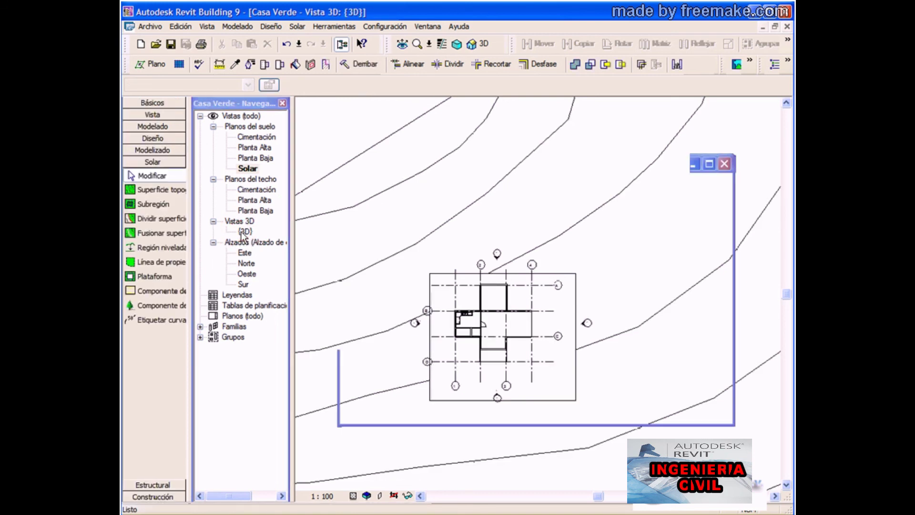